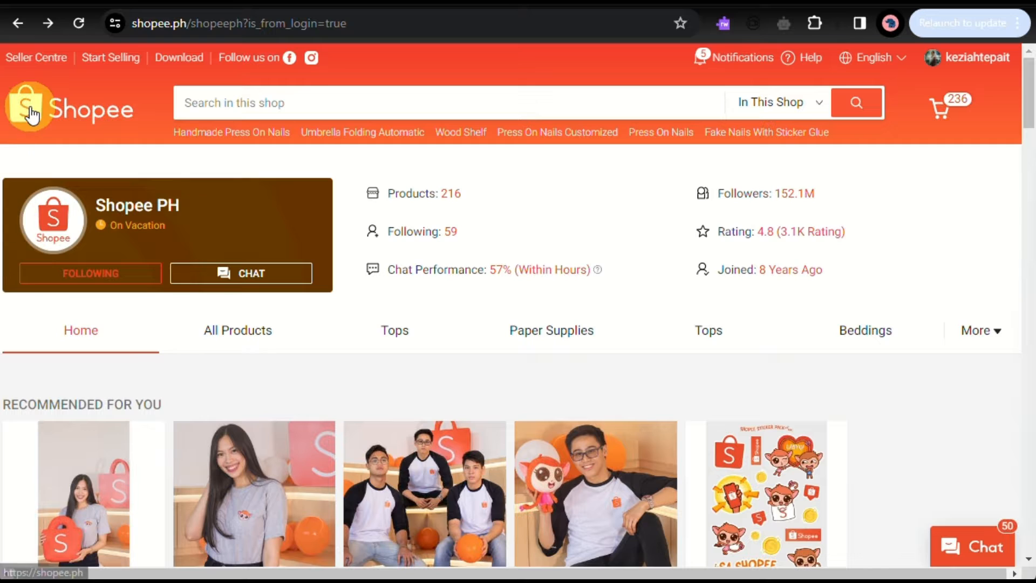
Return to the Shopee home page and close the promotional pop-up.
click(93, 112)
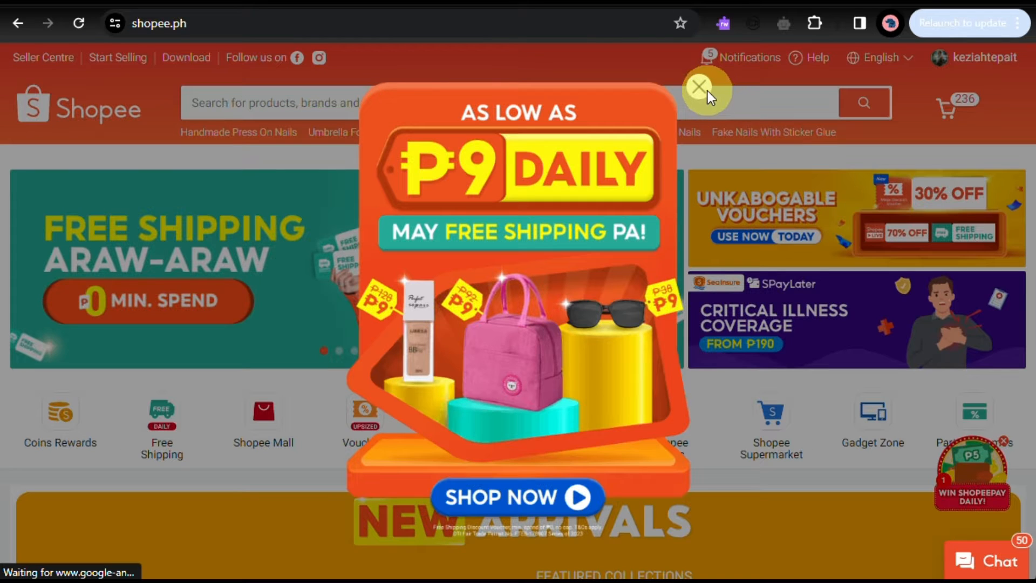
click(701, 87)
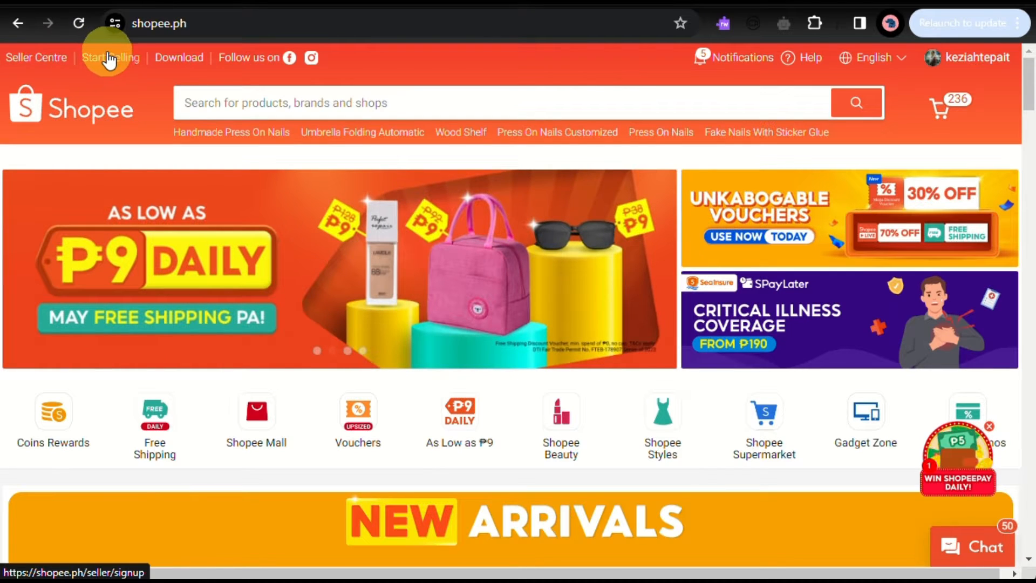
Open the seller area via Start Selling and reactivate the inactive seller shop.
click(110, 60)
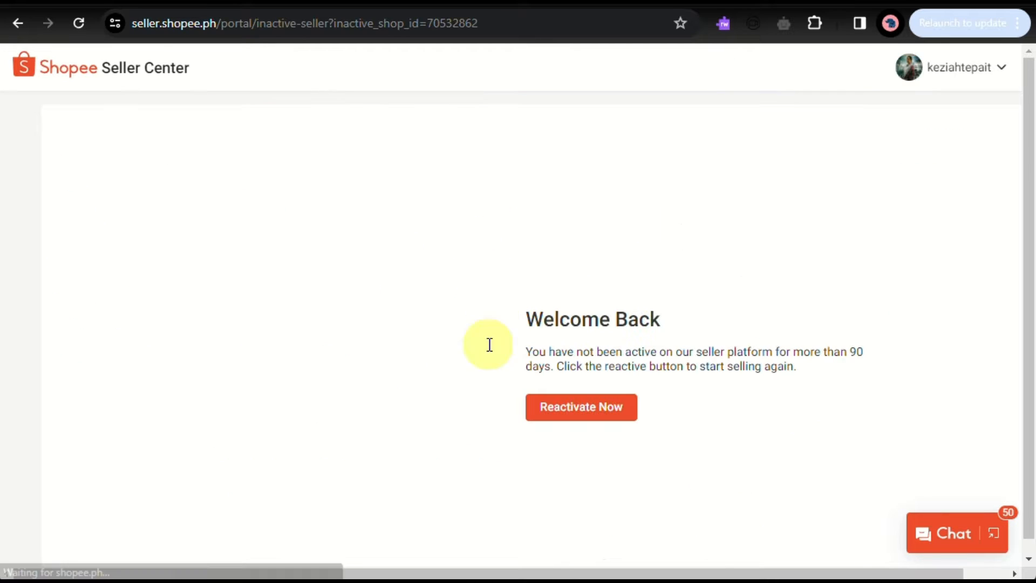
click(598, 417)
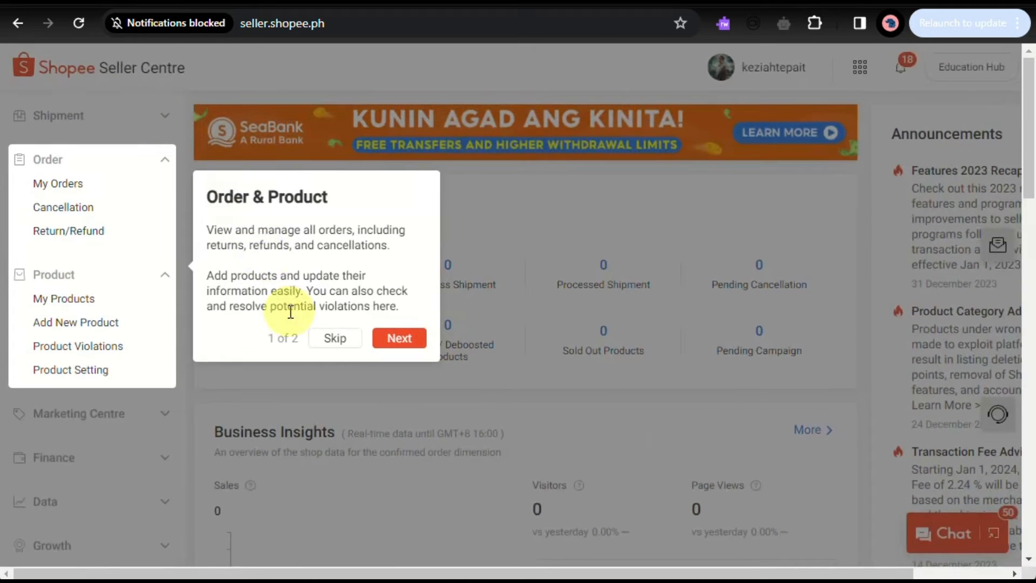
Skip the Seller Centre's guided Order & Product tour.
click(326, 340)
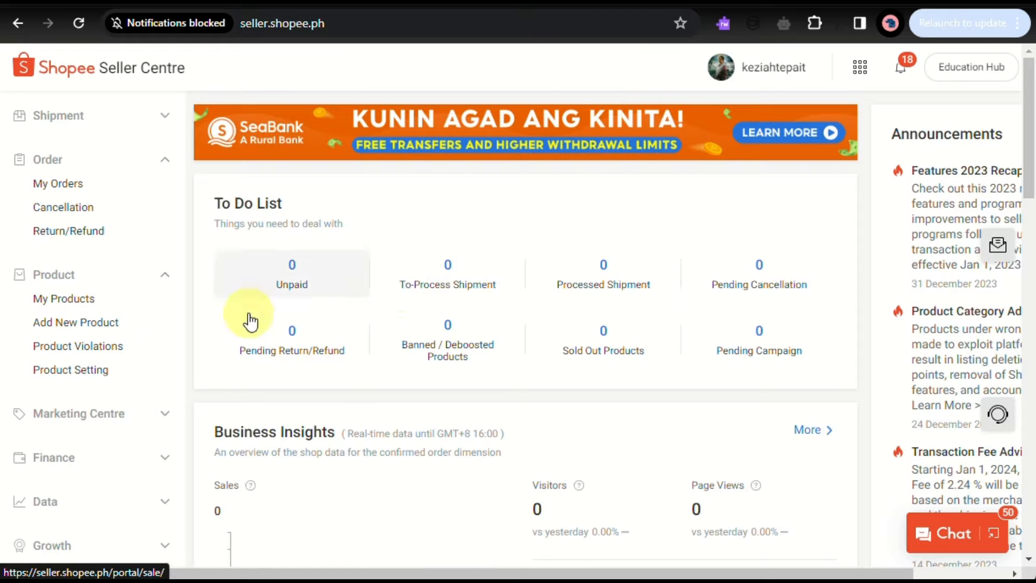
scroll(99, 337, down, 4)
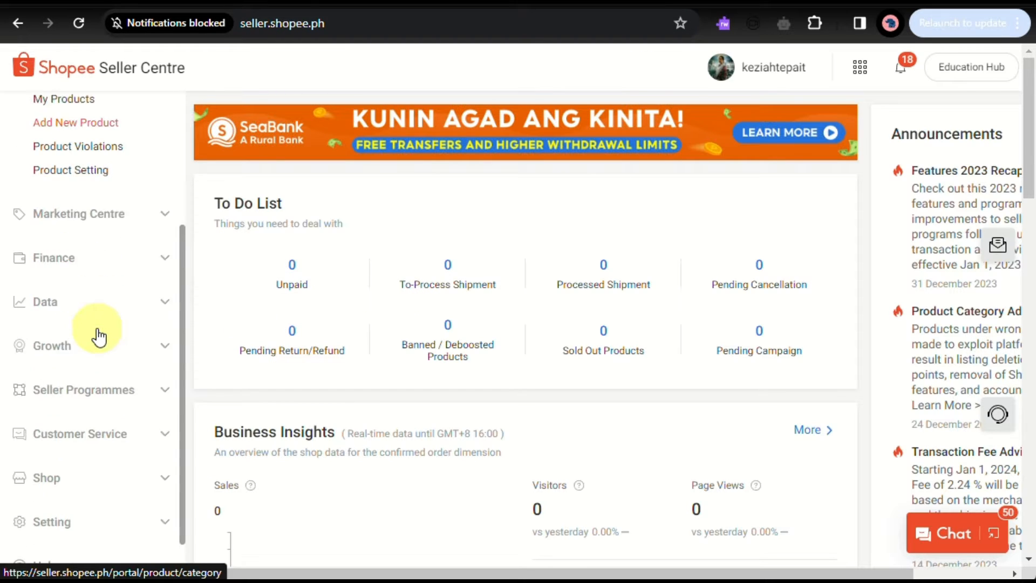
scroll(98, 337, up, 3)
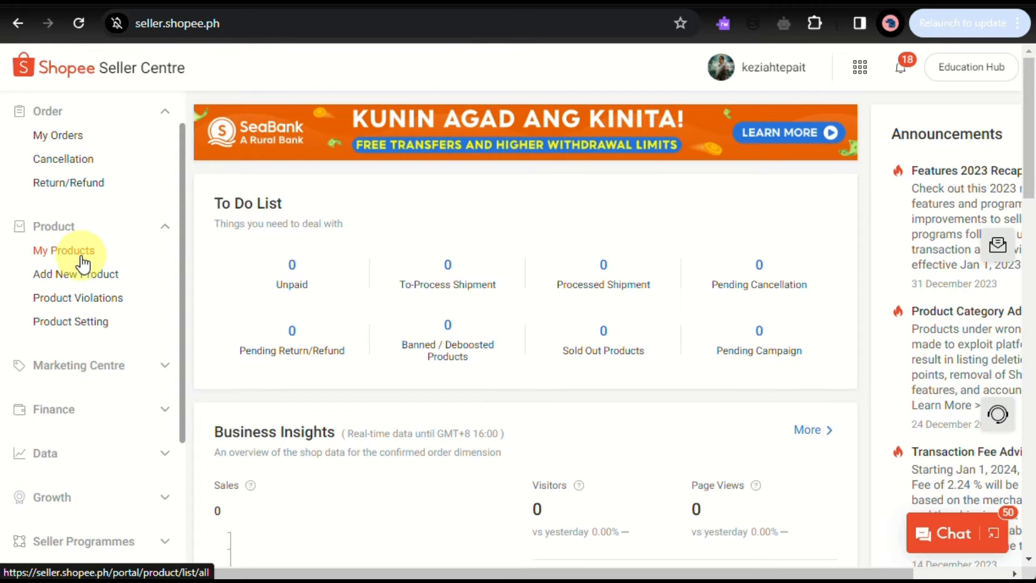
Open My Products and start adding a new product.
click(83, 263)
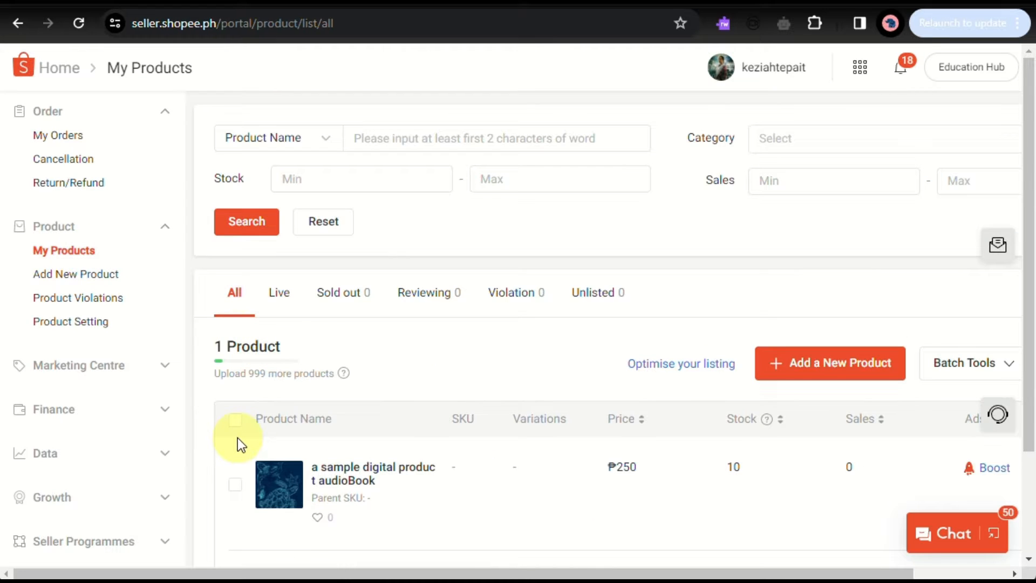
scroll(238, 439, down, 3)
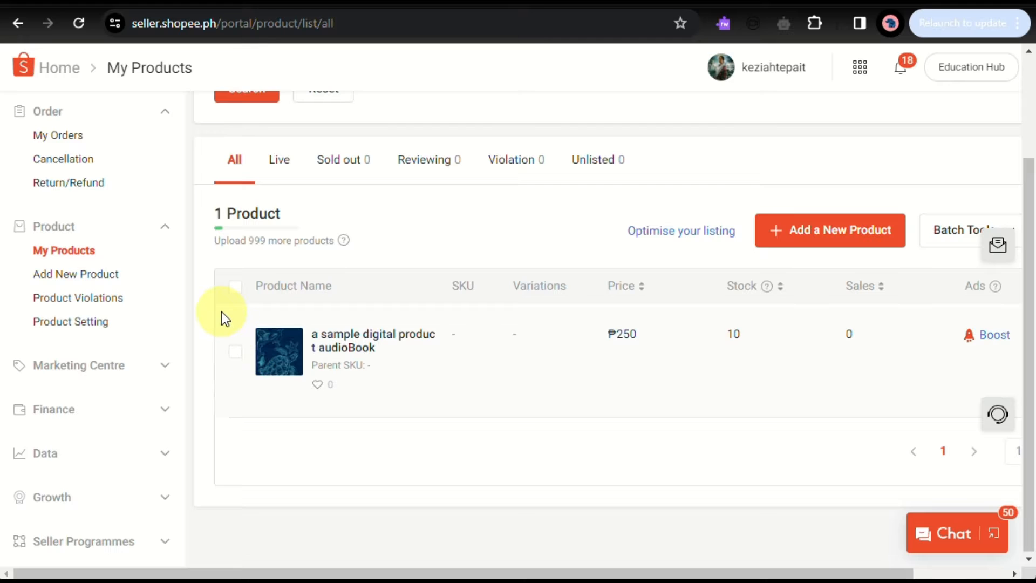
click(97, 283)
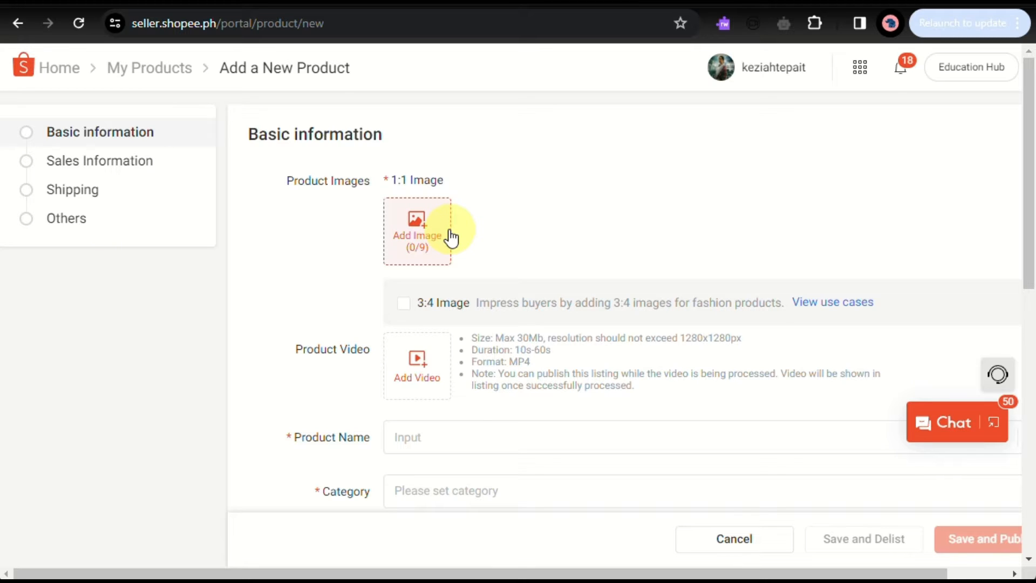
Add a cover image to the new product's 1:1 product images.
click(451, 238)
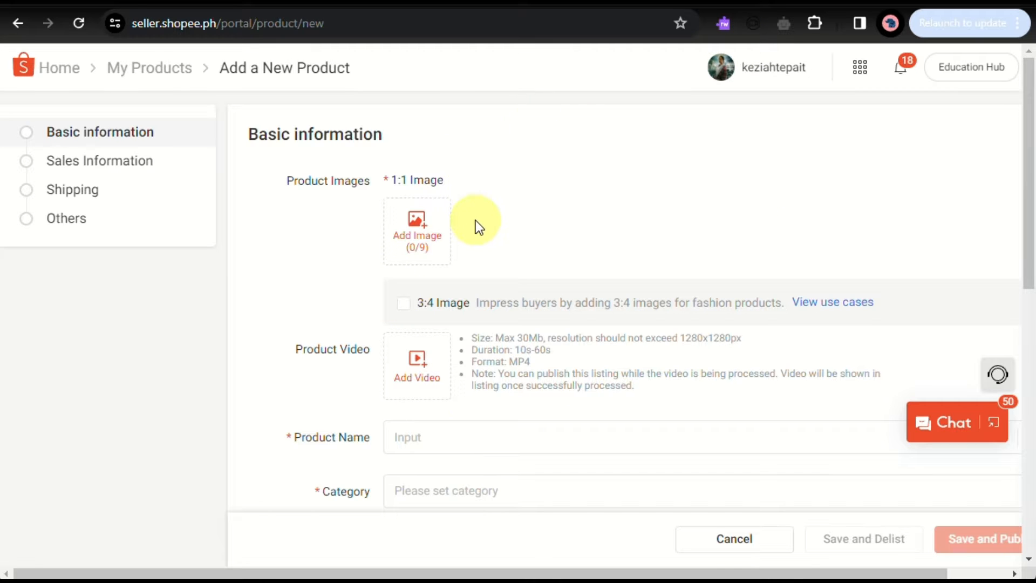
scroll(476, 220, up, 5)
scroll(475, 220, left, 1)
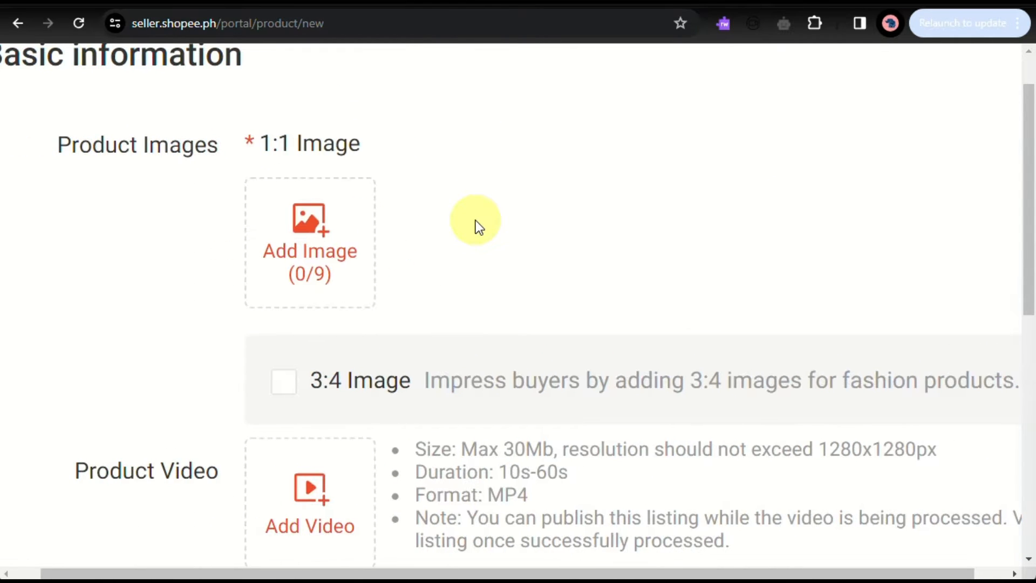
scroll(475, 221, down, 5)
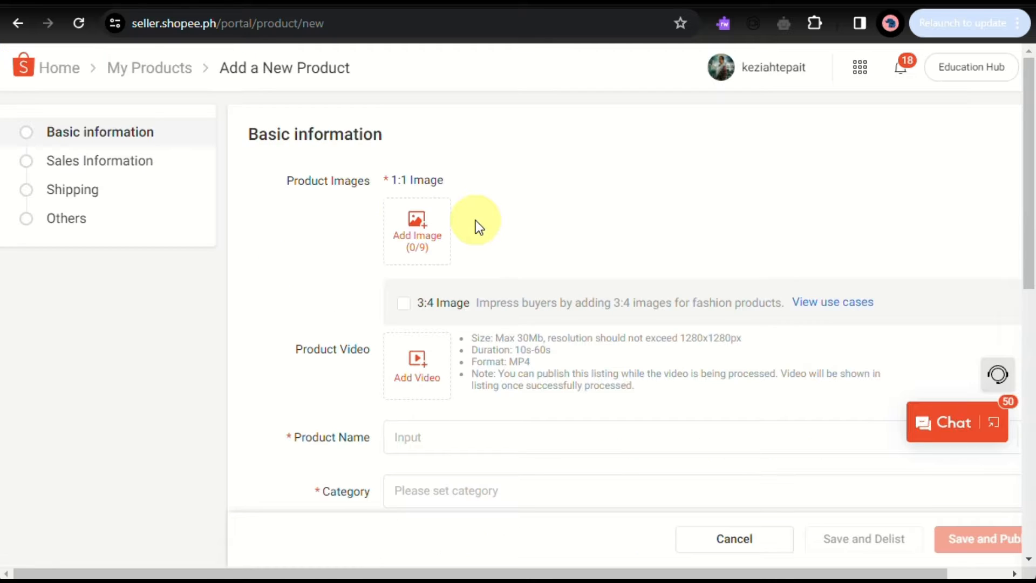
scroll(475, 220, right, 1)
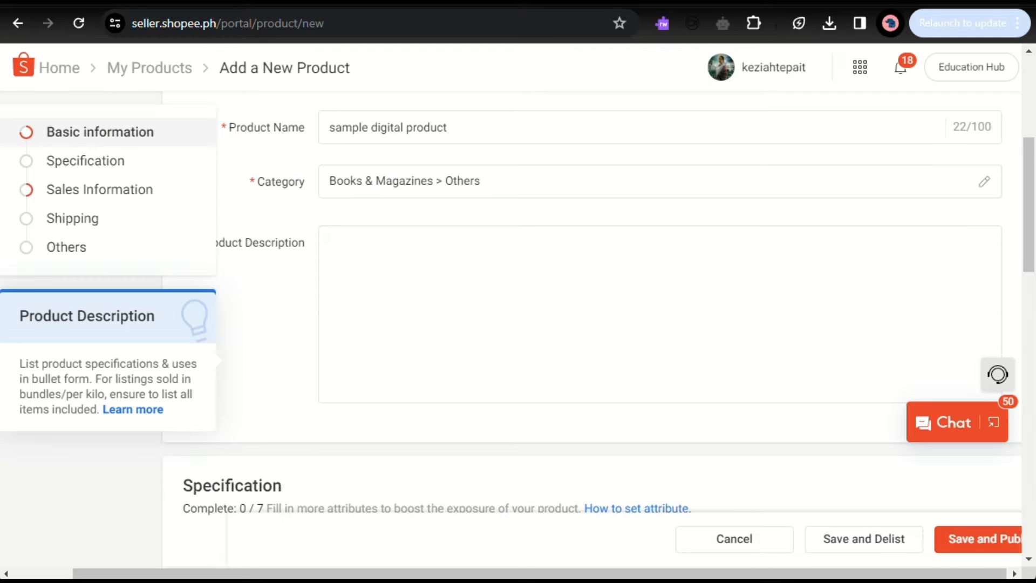
Open the category editor and confirm Books & Magazines > Others as the product category.
scroll(515, 233, up, 5)
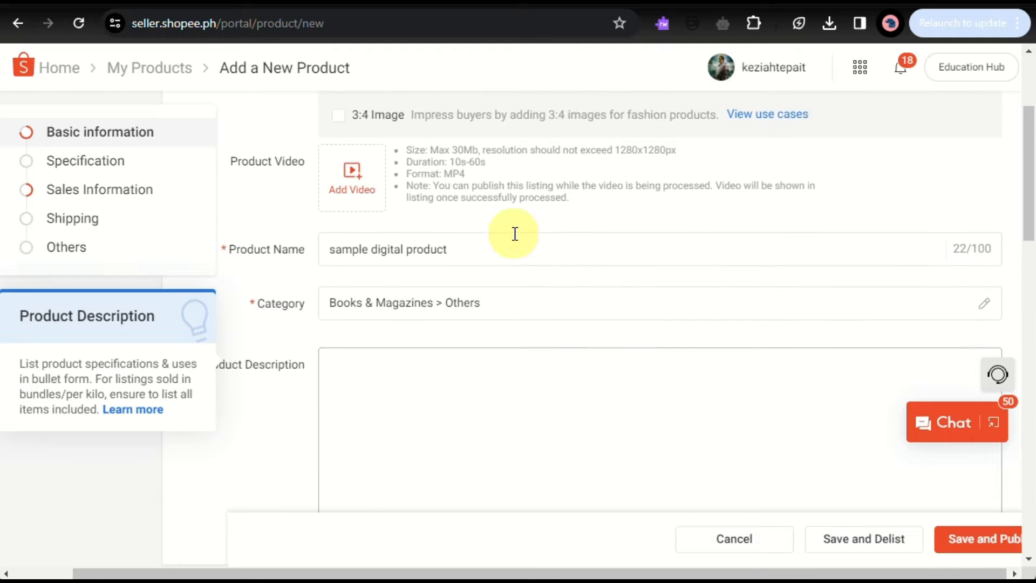
scroll(515, 233, up, 1)
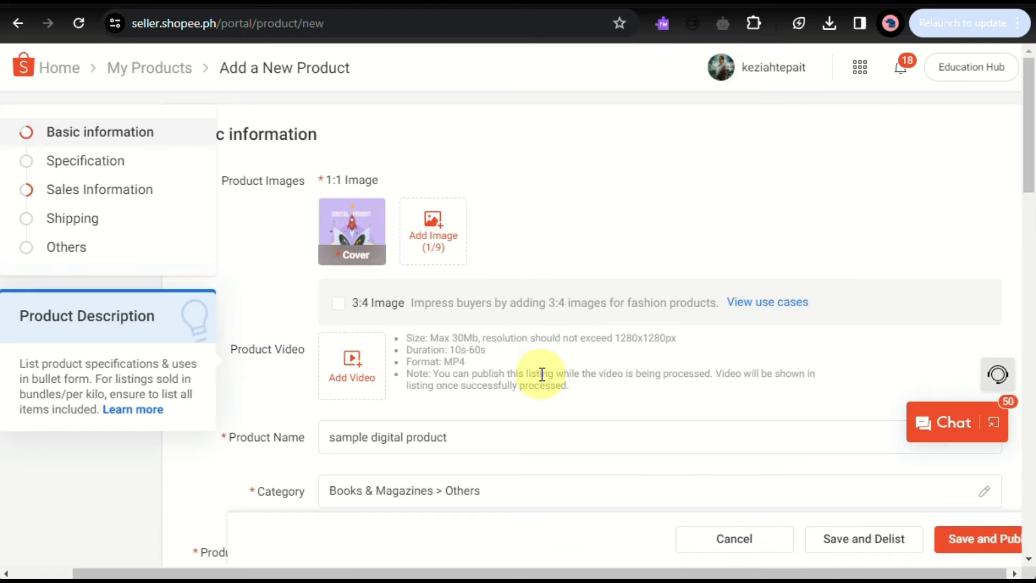
scroll(541, 374, down, 4)
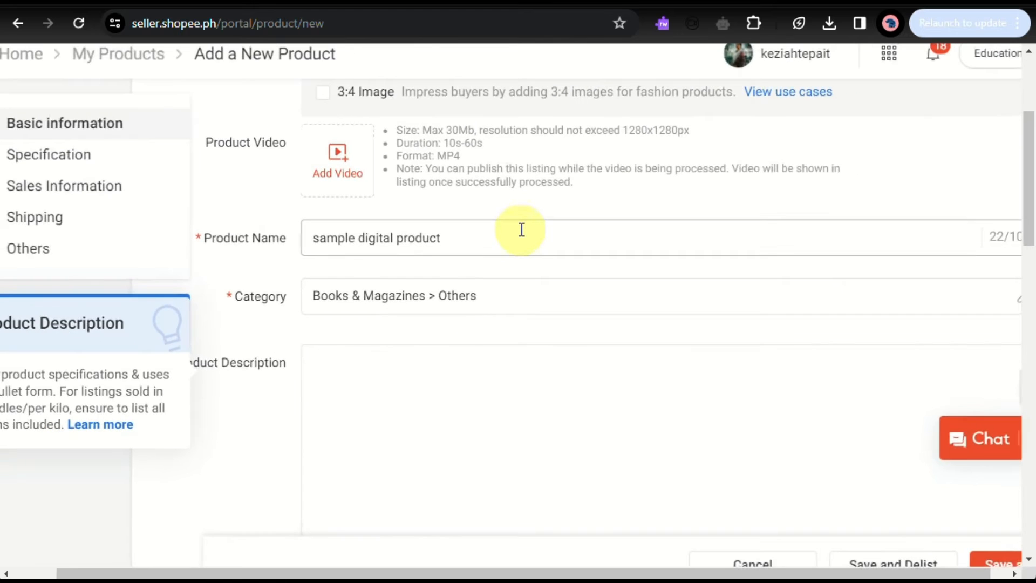
click(525, 297)
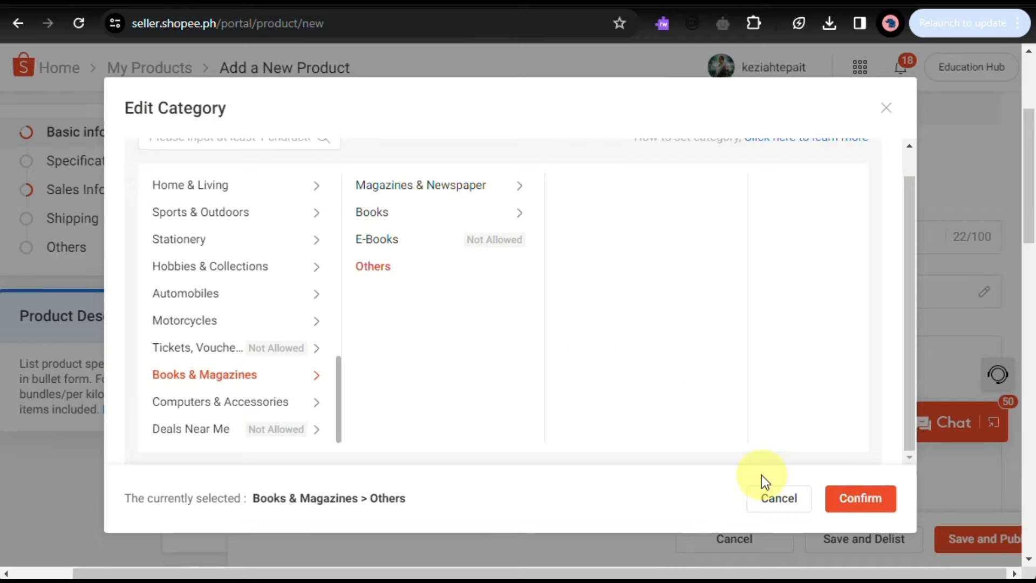
click(853, 499)
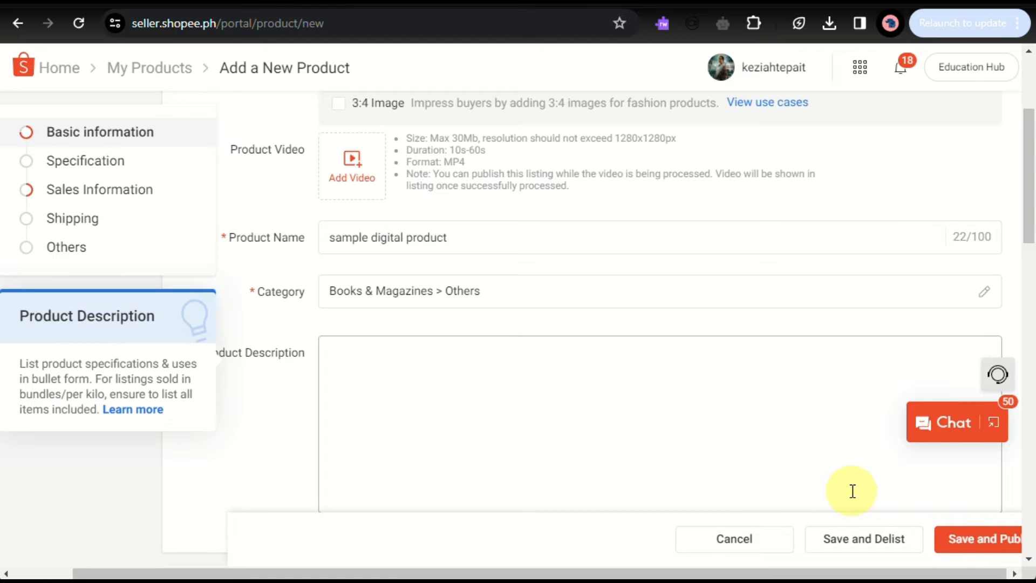
Paste the SyncEase introduction text into the Product Description field.
scroll(852, 492, down, 1)
click(486, 418)
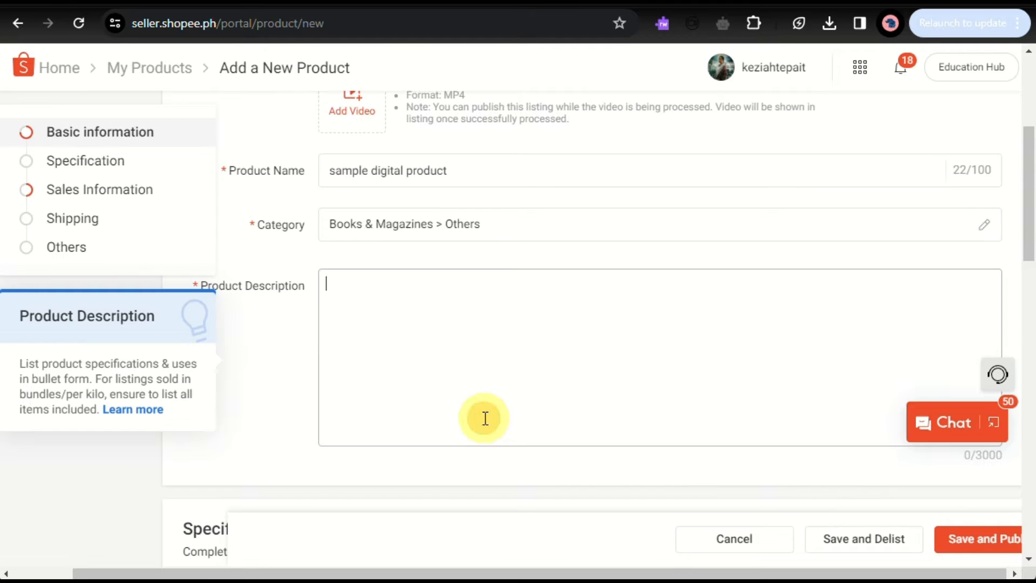
click(356, 296)
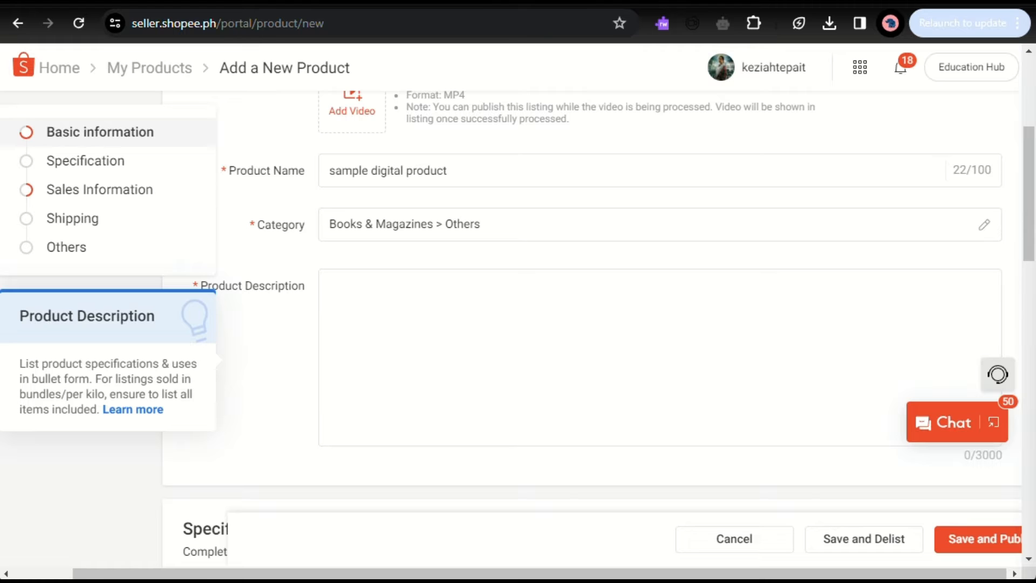
click(393, 364)
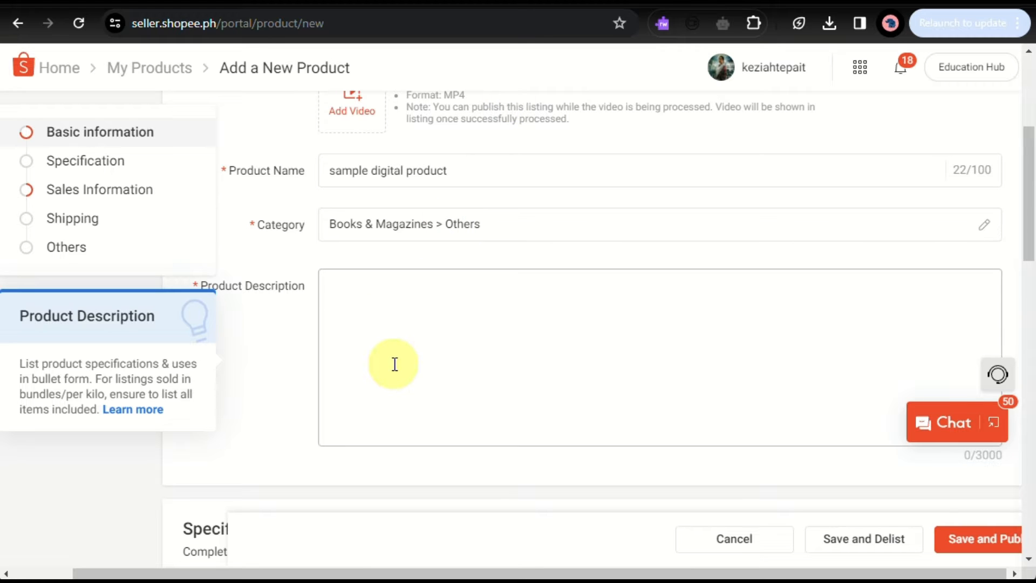
text(Introducing SyncEase: Your All-in-One Digital Solution!  🔄 Seamless File Syncing 🤝 Real-time Team Collaboration 🔒 Top-notch Security 📅 Effortless Task Management 🛠 Customizable Workflows 🔄 Integration with Your Favorite Apps 🌐 24/7 Support  Upgrade your digital game with SyncEase – simplifying work, boosting collaboration, and keeping your data secure. Try it today! 🚀)
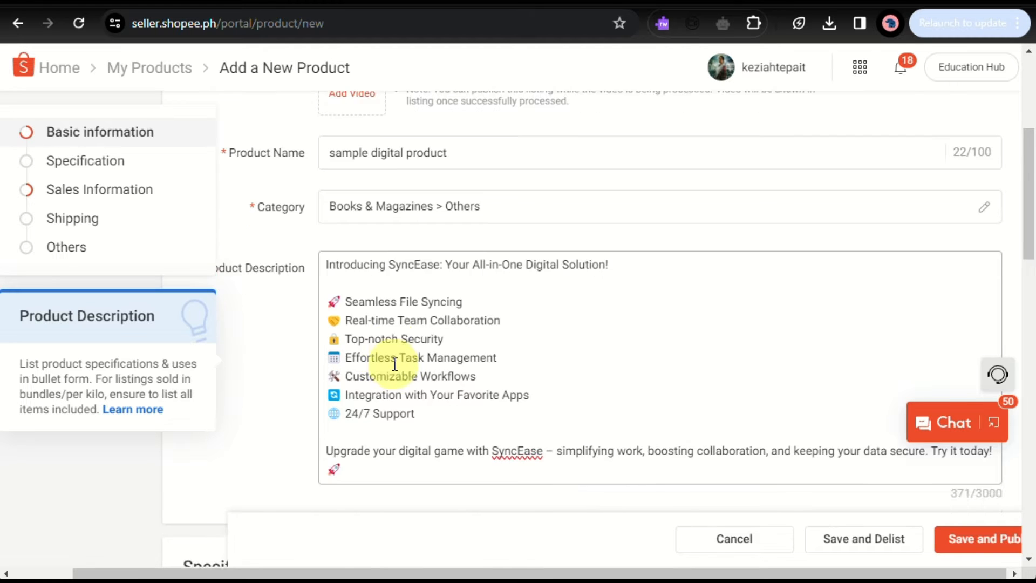
Zoom the browser page out to 90%.
scroll(393, 364, down, 4)
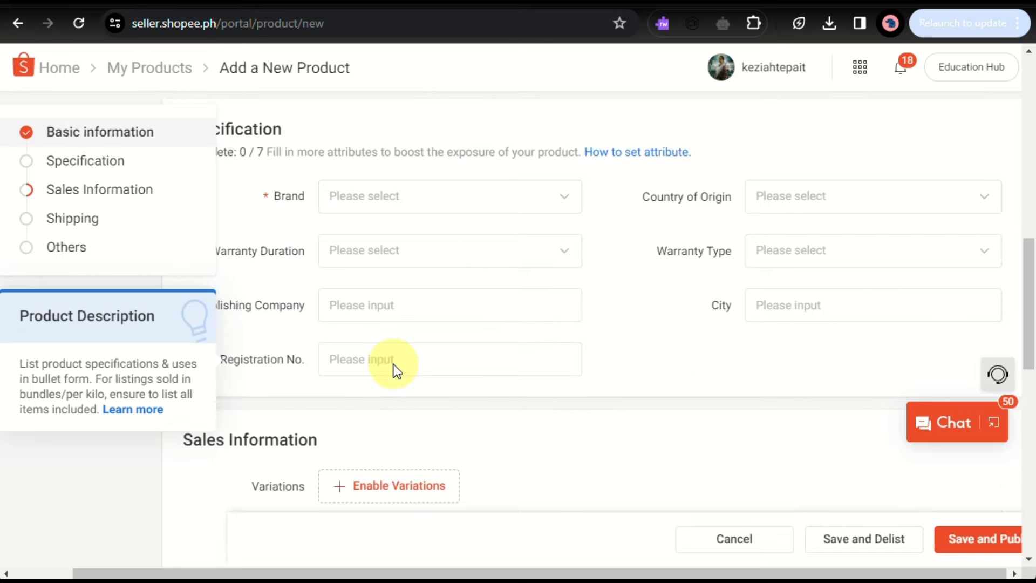
scroll(393, 364, up, 1)
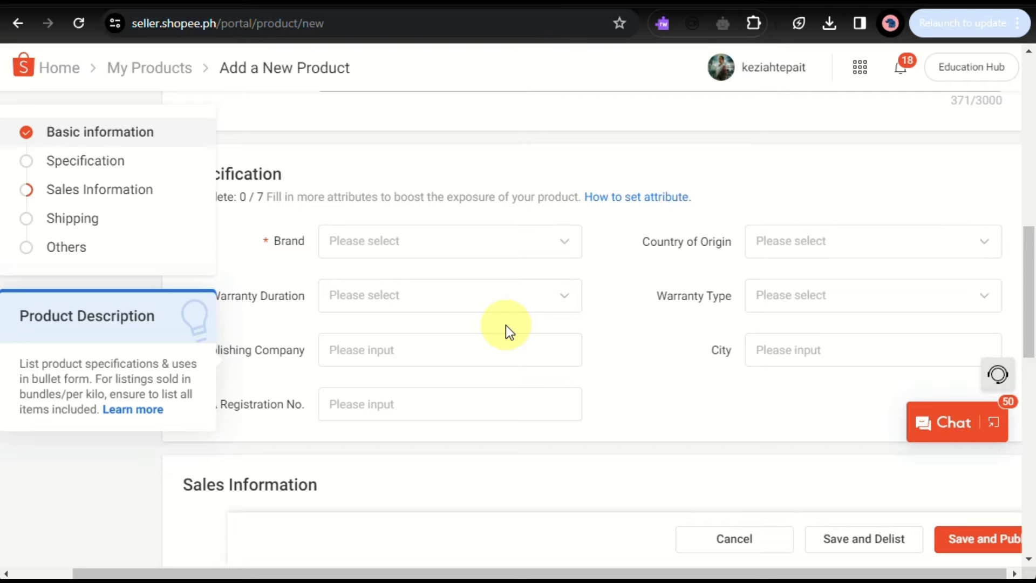
click(1020, 23)
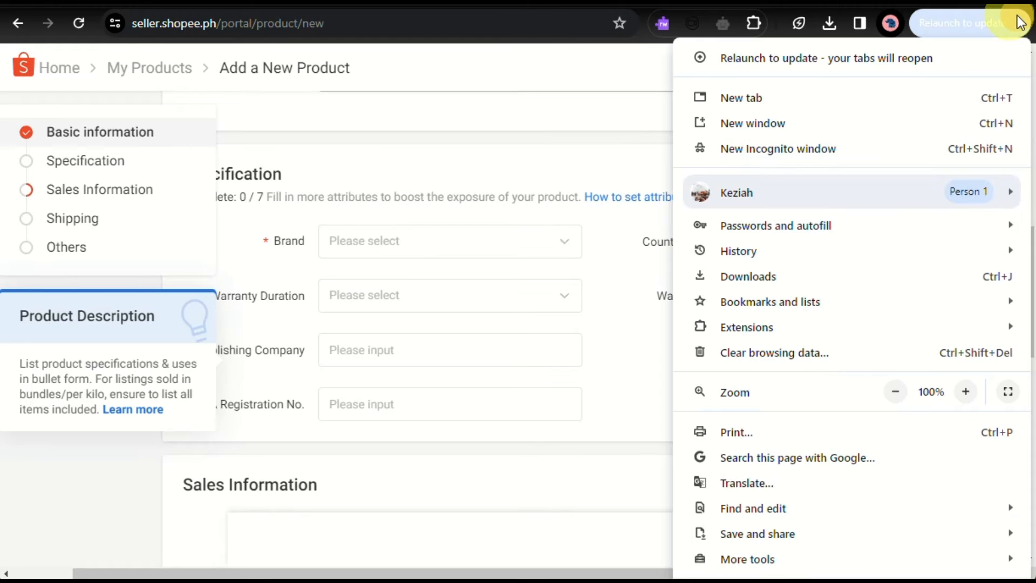
click(893, 393)
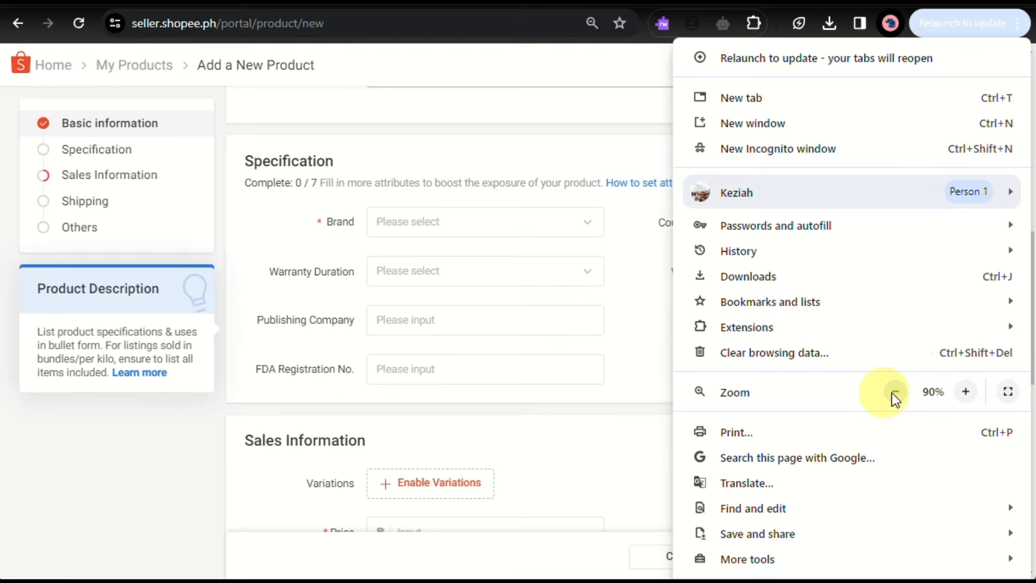
click(153, 529)
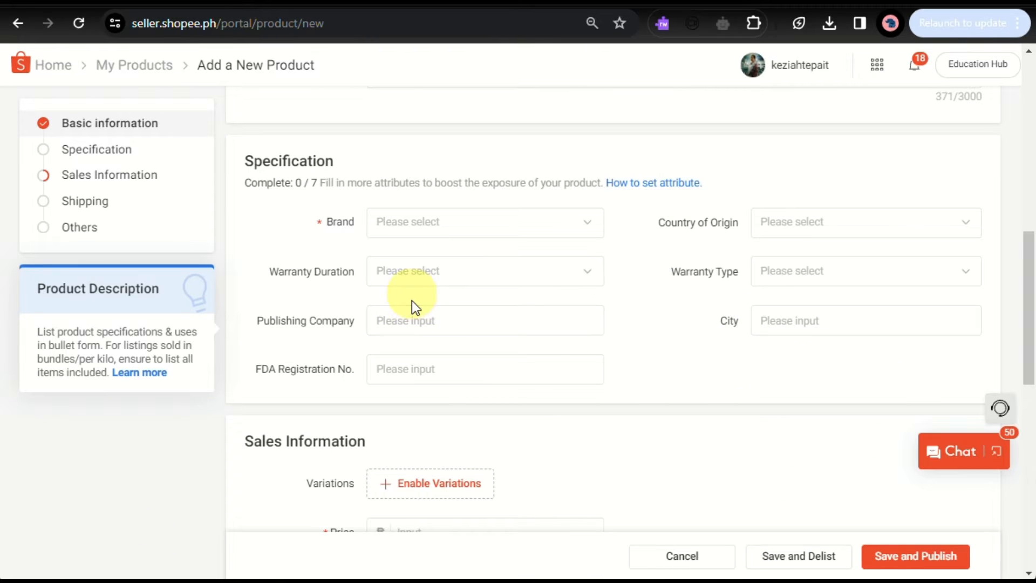
Set the product's Brand to NoBrand.
click(440, 230)
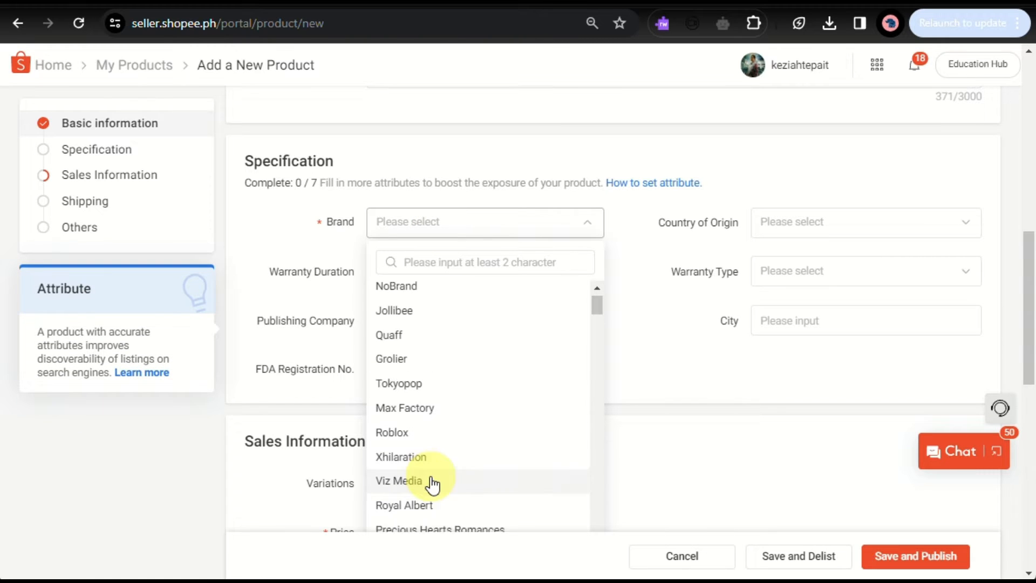
click(446, 292)
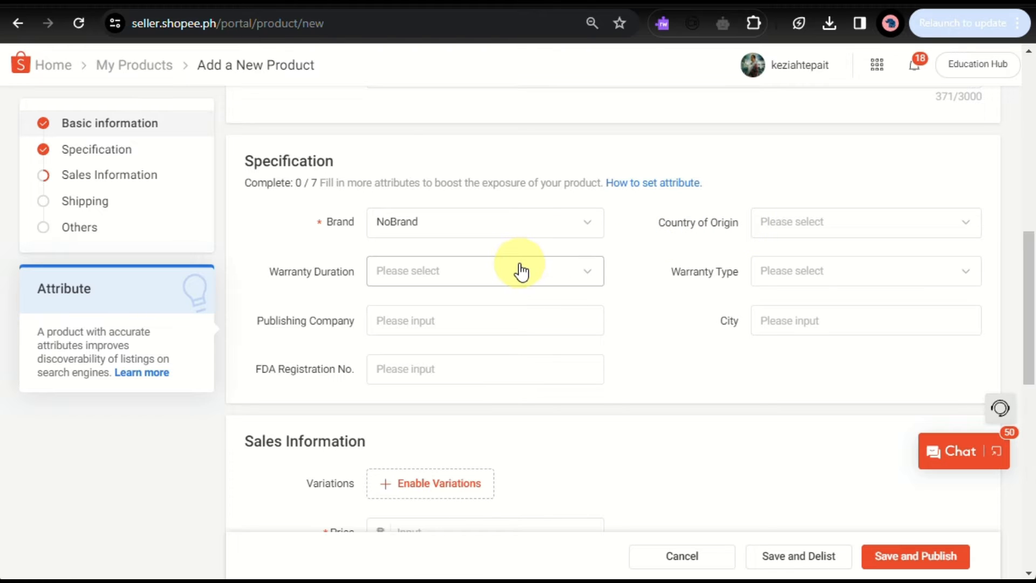
scroll(539, 454, down, 2)
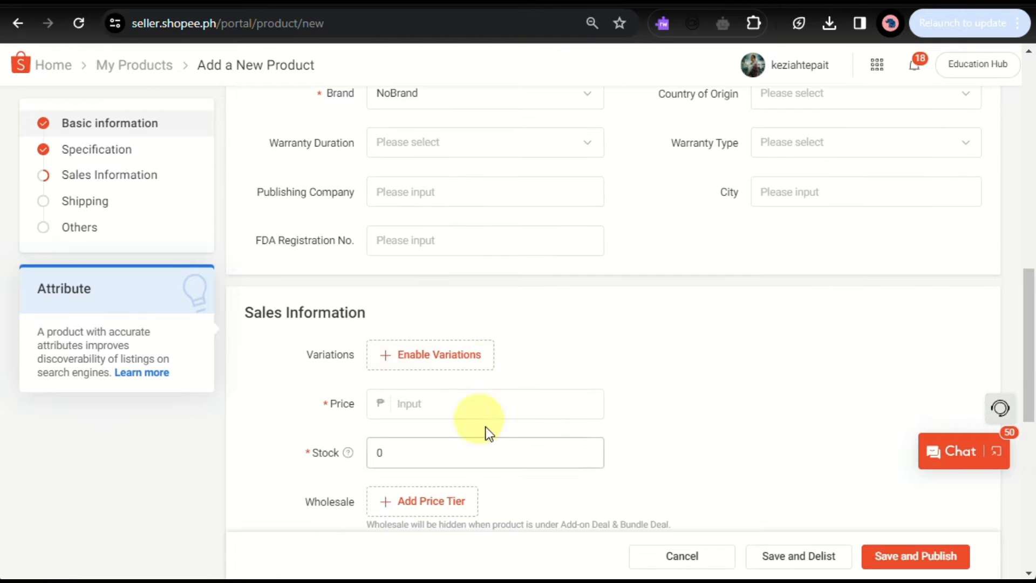
click(462, 365)
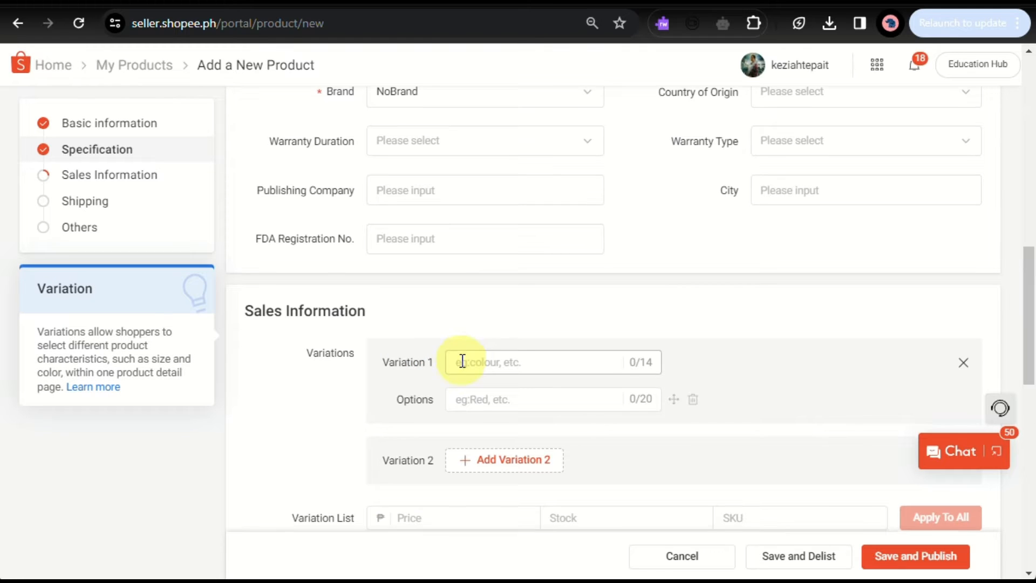
scroll(463, 361, down, 2)
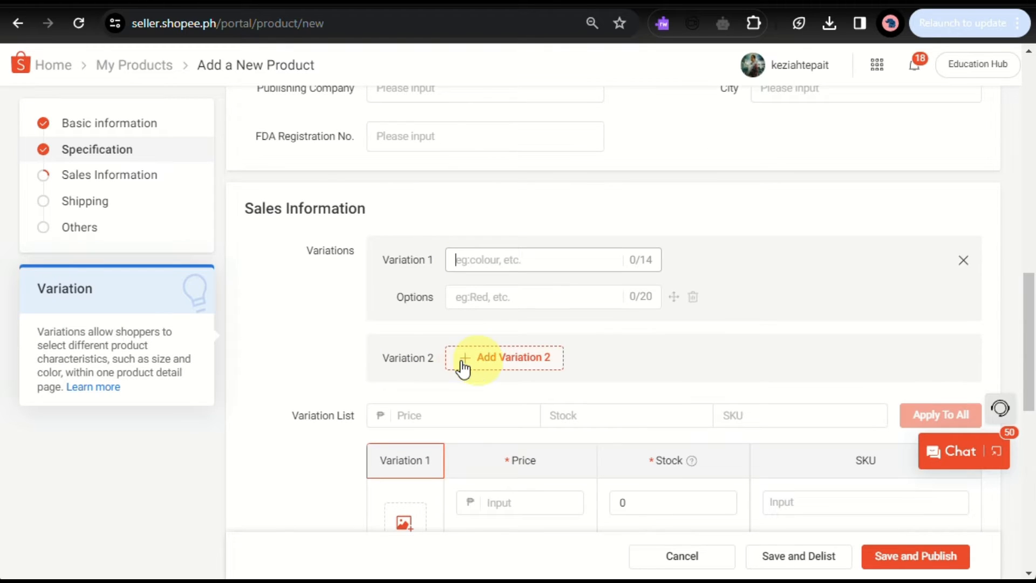
click(963, 261)
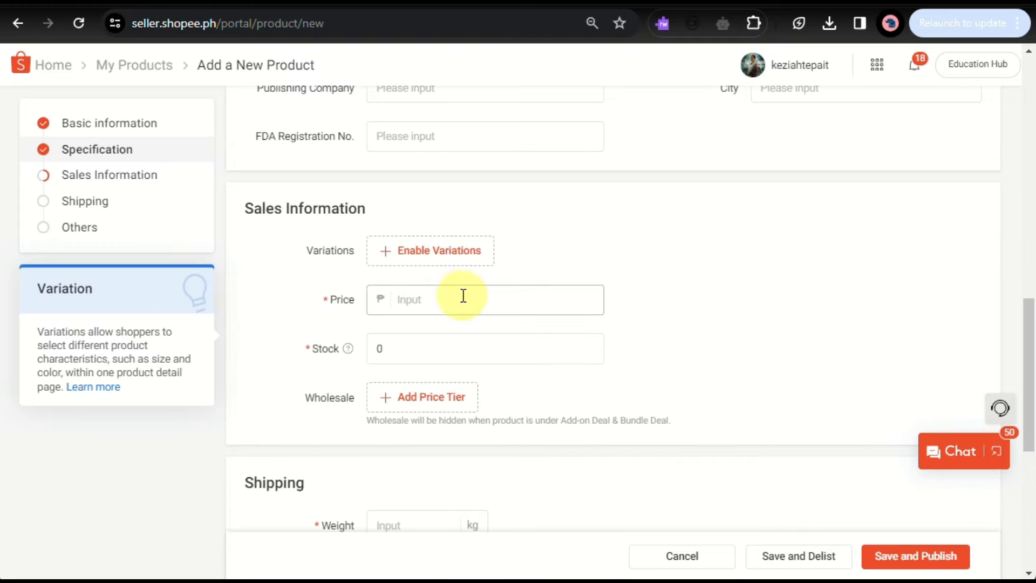
Set the product's price to 100 and its stock to 1.
click(423, 310)
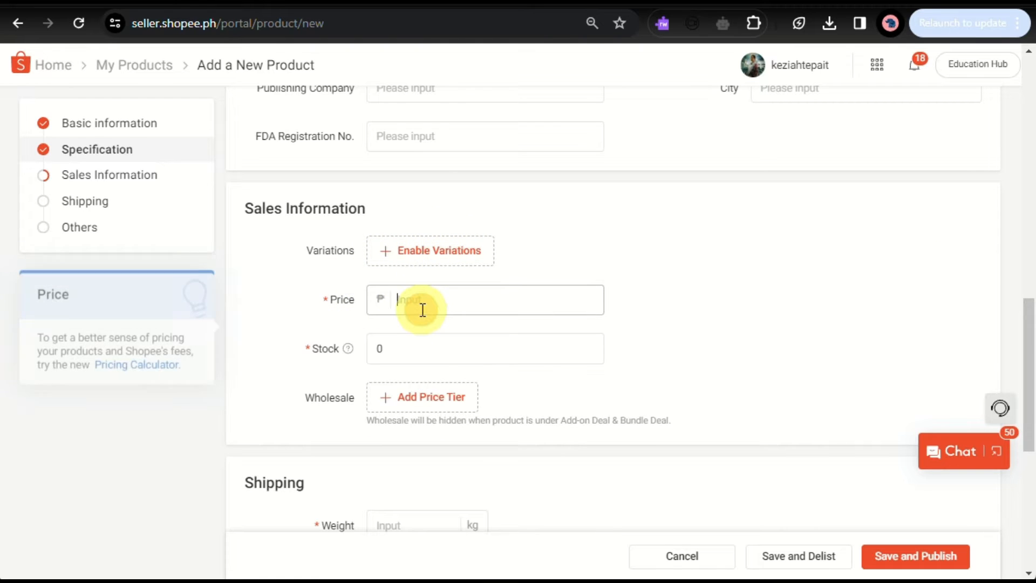
text(100)
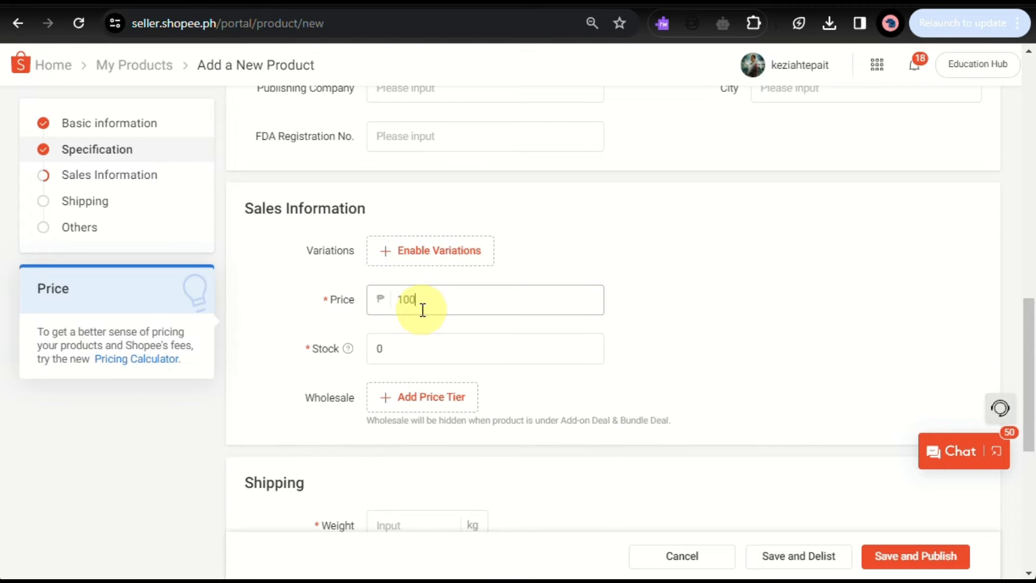
click(439, 341)
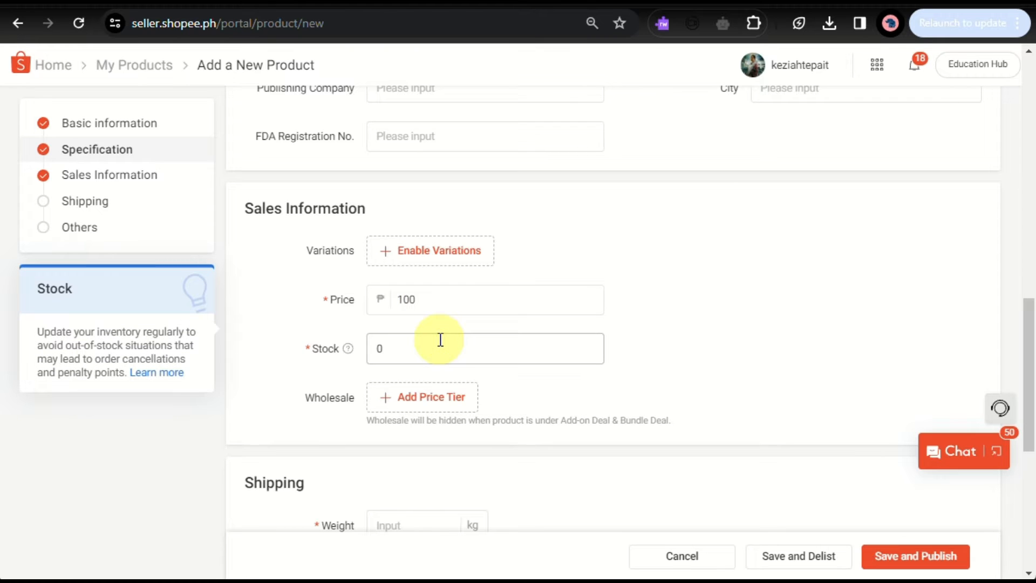
key(BackSpace)
text(1)
Set the shipping weight to 1 kg.
scroll(441, 340, down, 1)
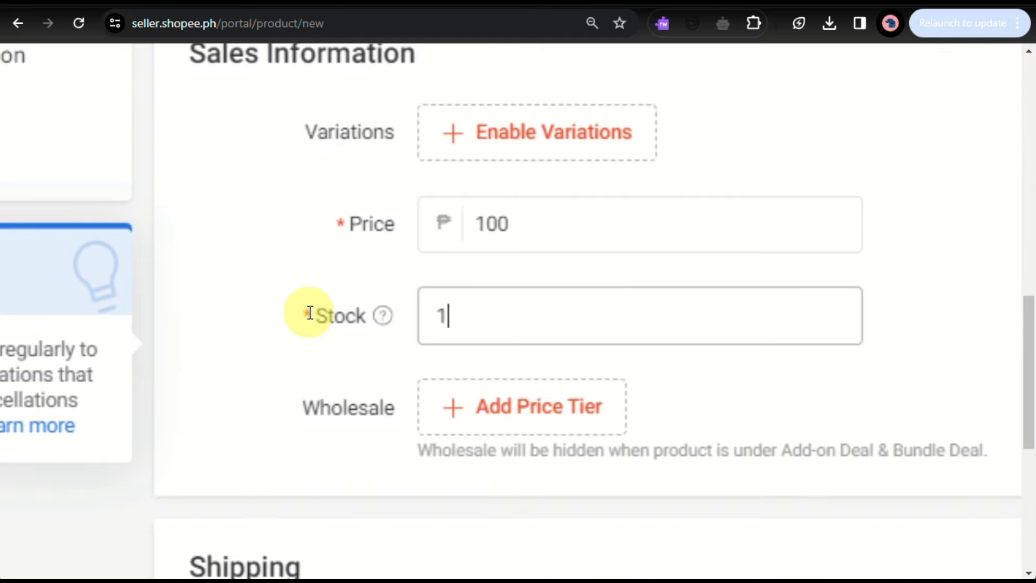
scroll(585, 414, down, 4)
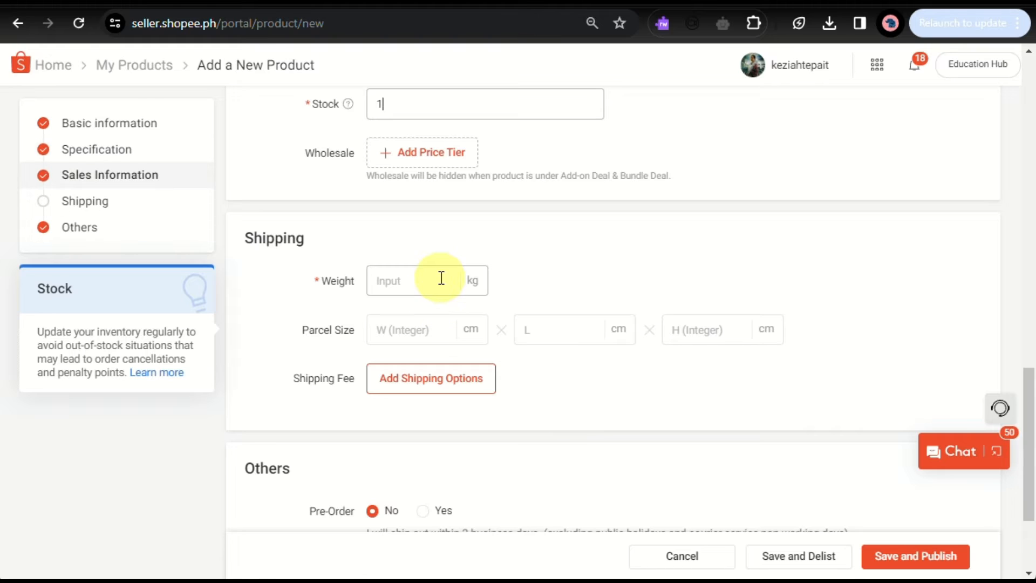
click(441, 278)
text(200)
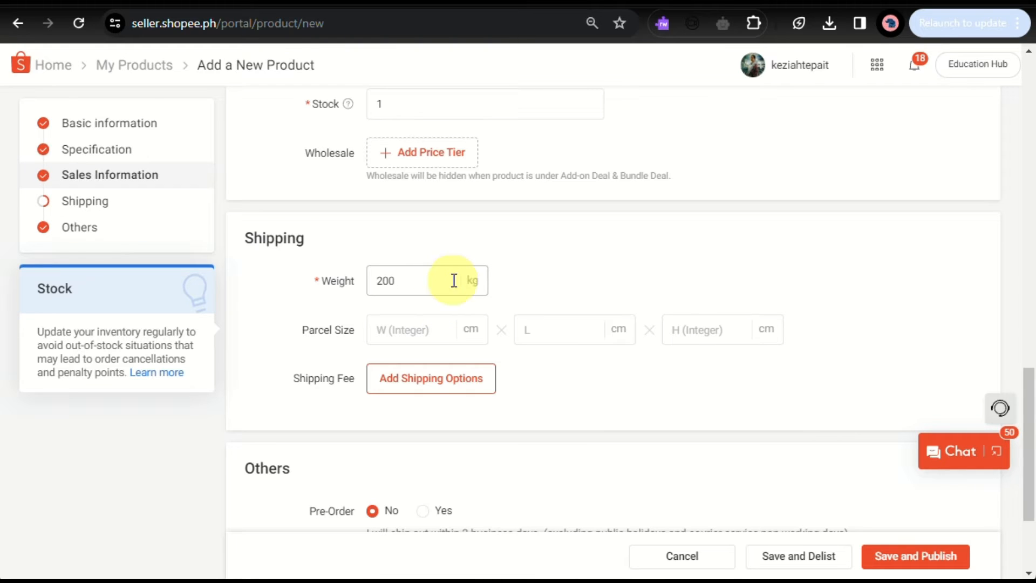
key(BackSpace)
key(BackSpace)
key(BackSpace)
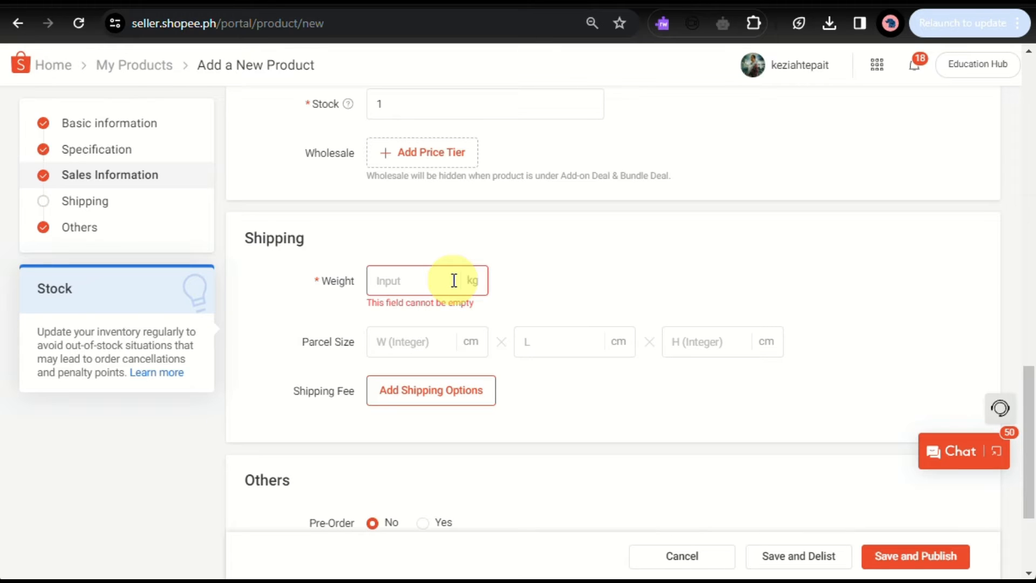
text(2)
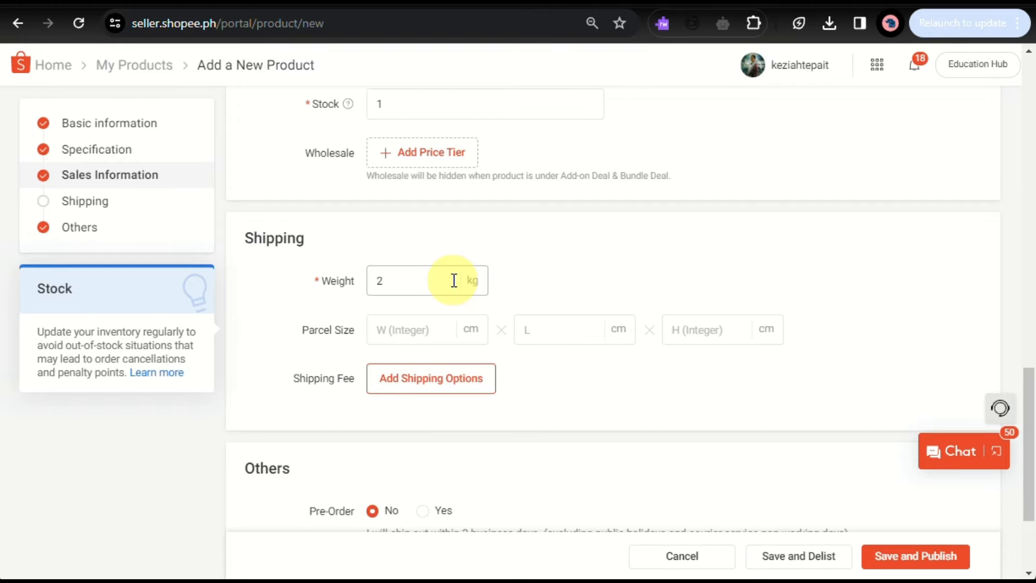
key(BackSpace)
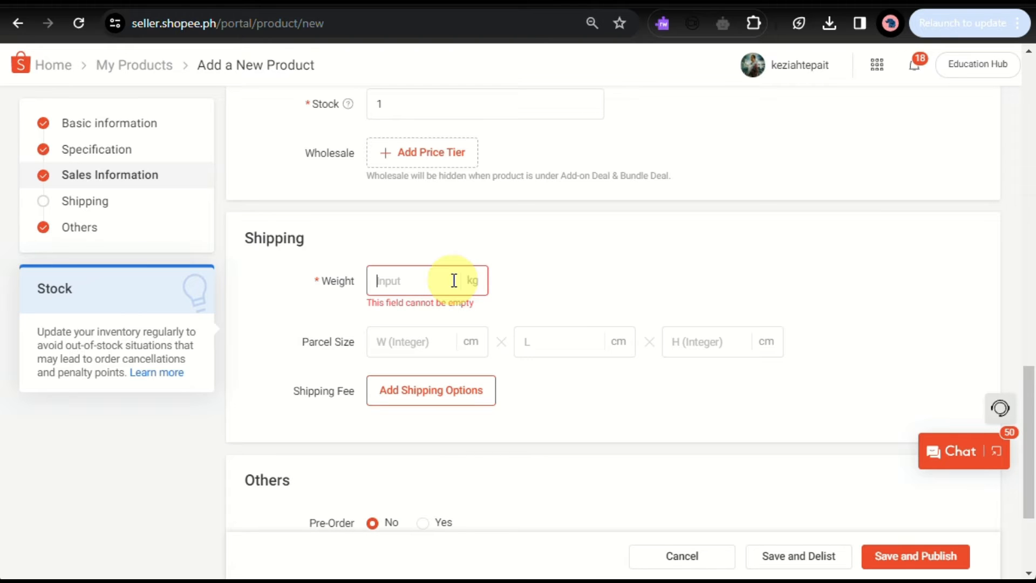
text(1)
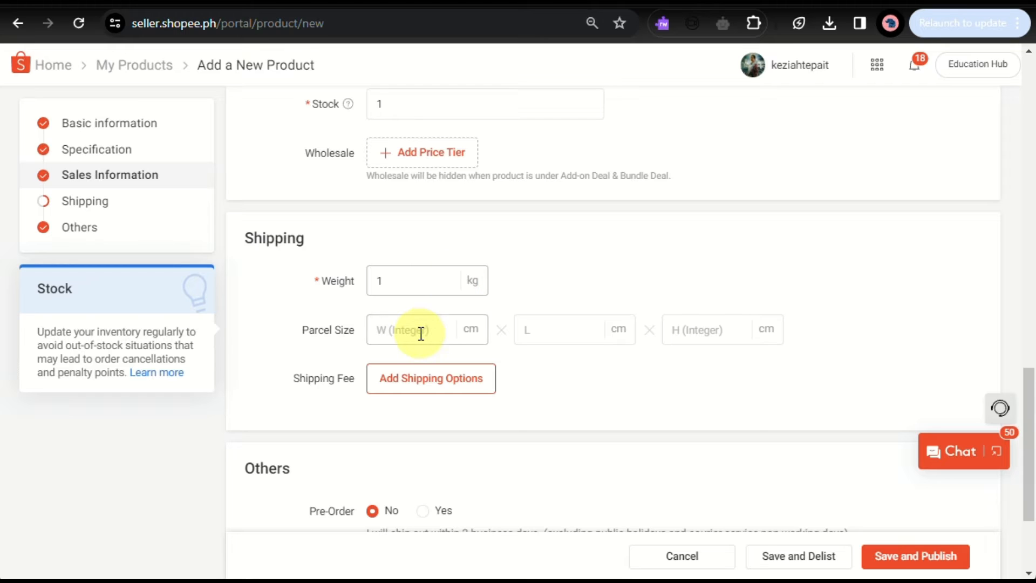
scroll(421, 332, down, 3)
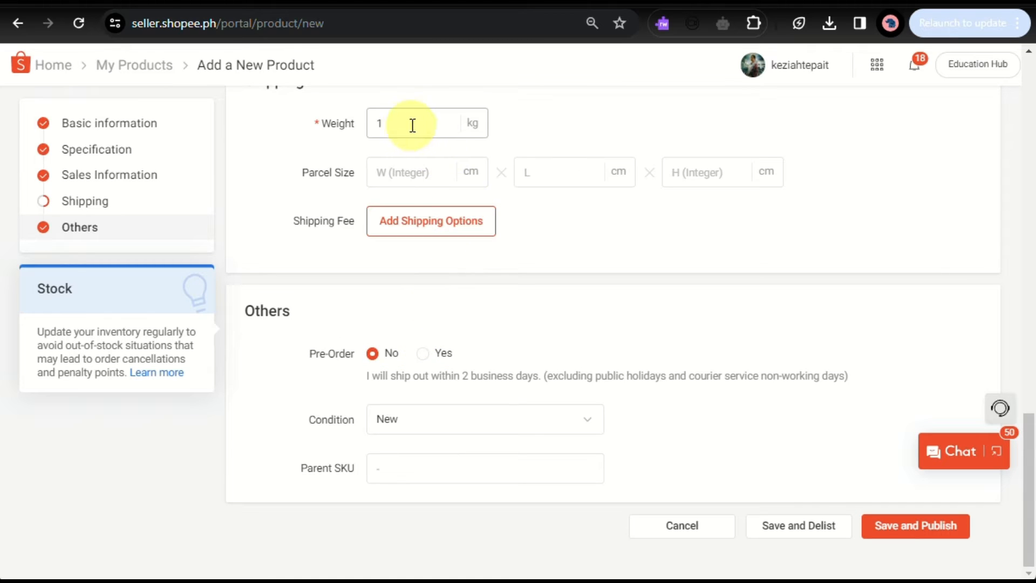
key(BackSpace)
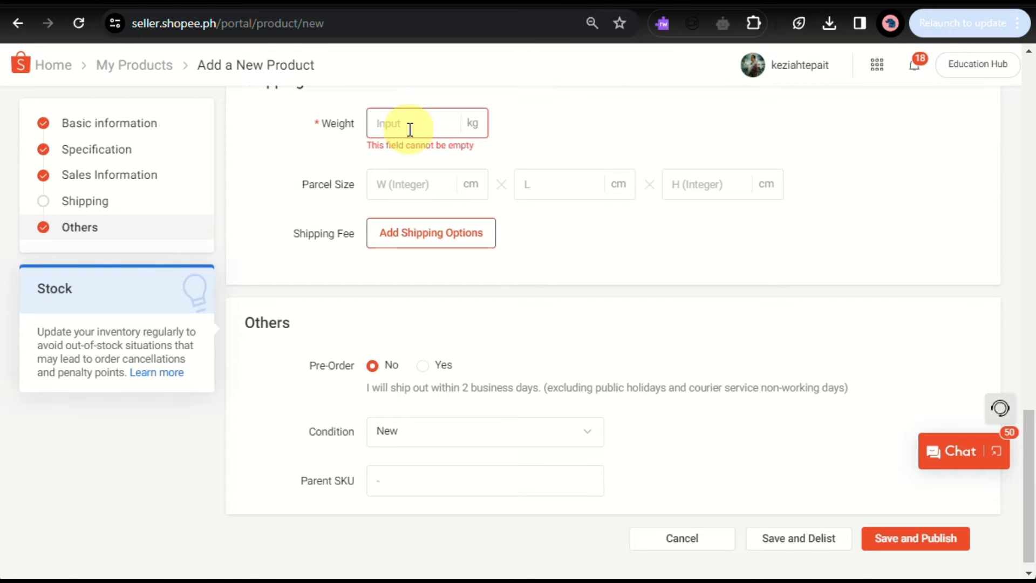
text(0)
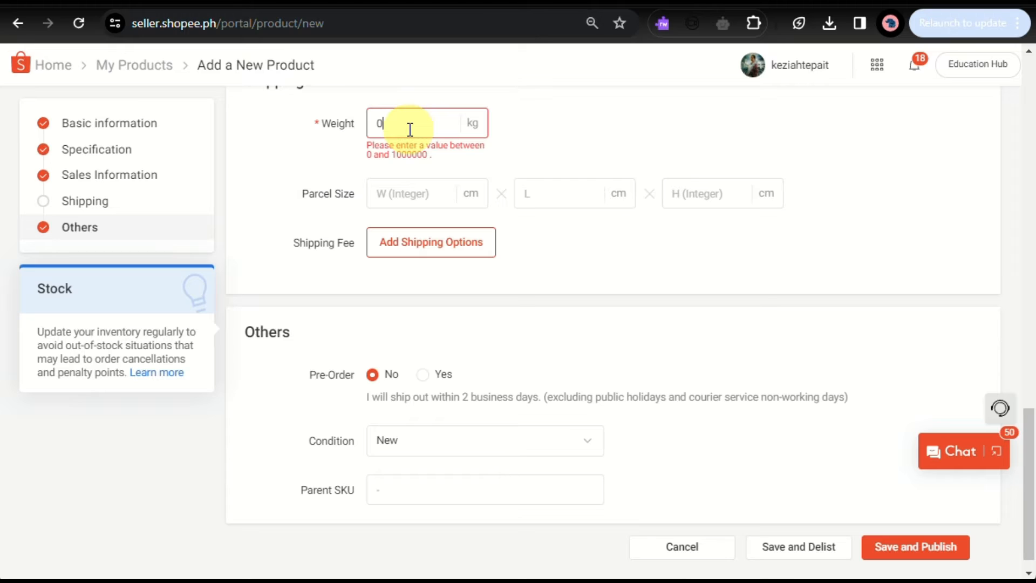
key(BackSpace)
text(1)
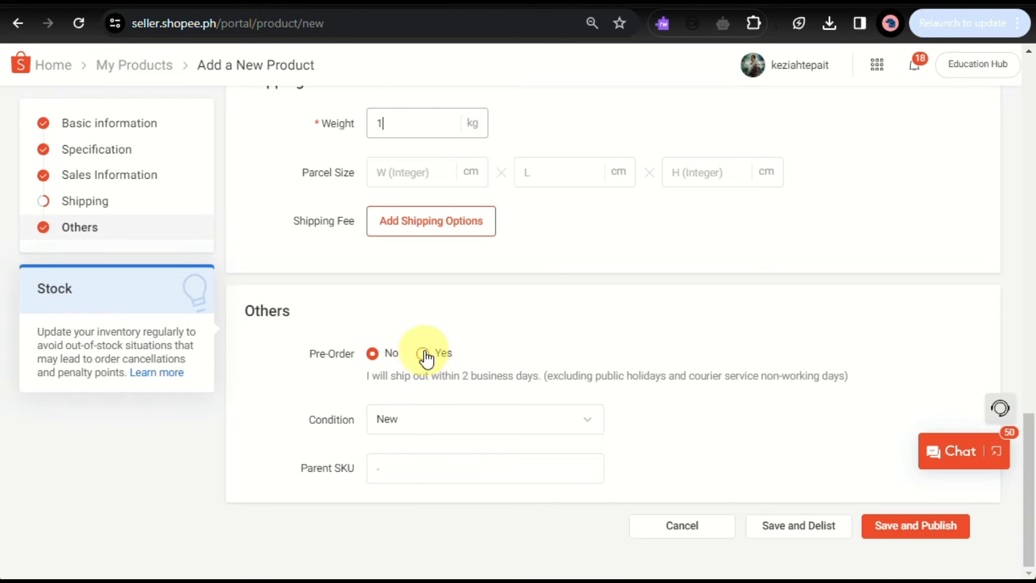
Keep the condition as New and try to save and publish the product.
click(456, 431)
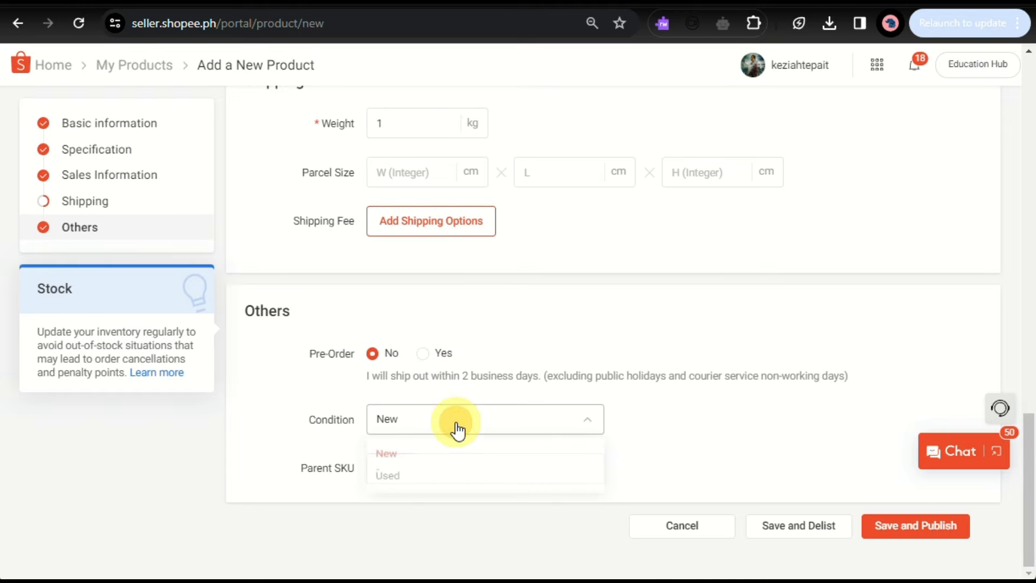
click(624, 406)
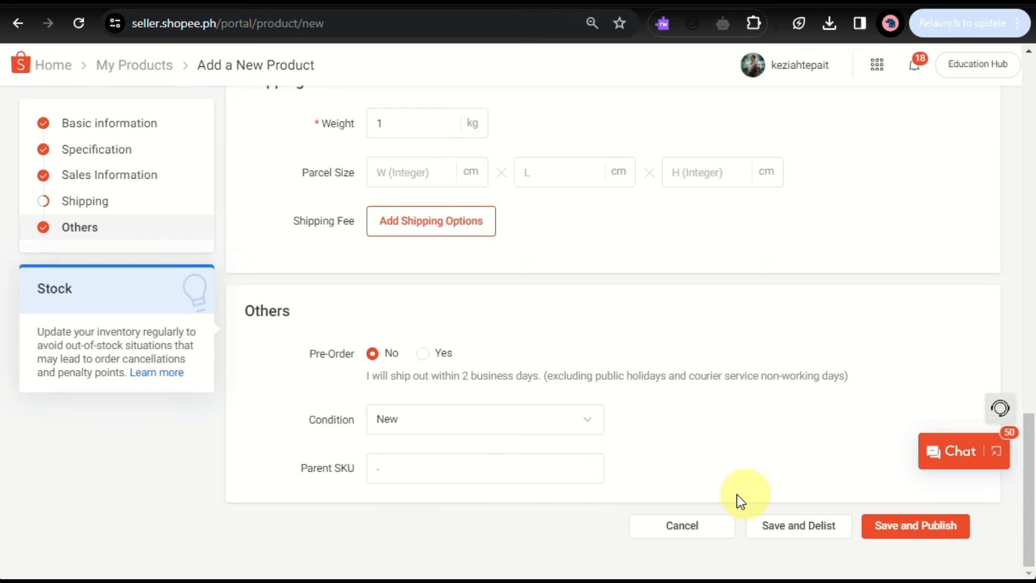
click(931, 537)
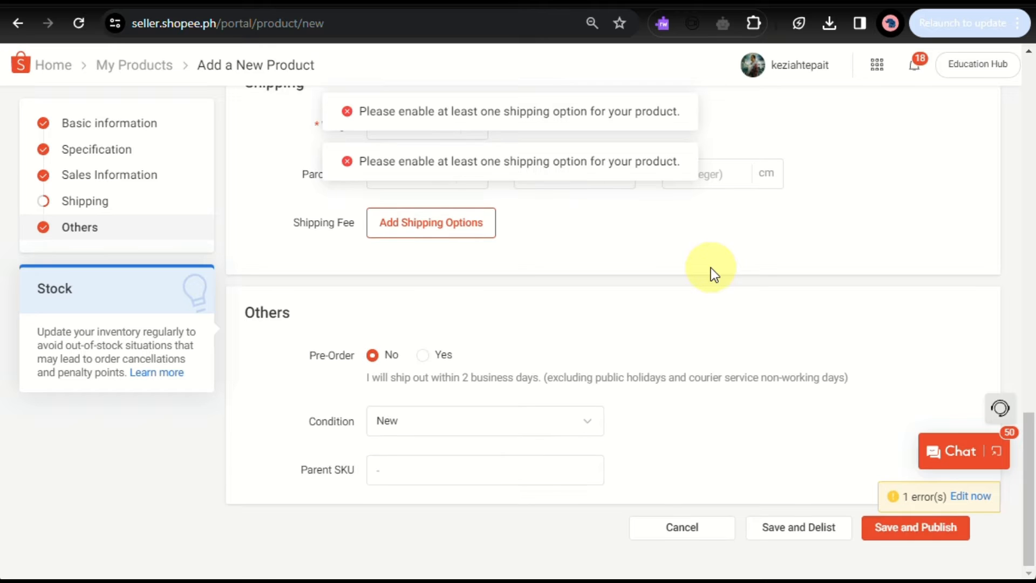
Try again to save and publish the product.
scroll(711, 268, up, 7)
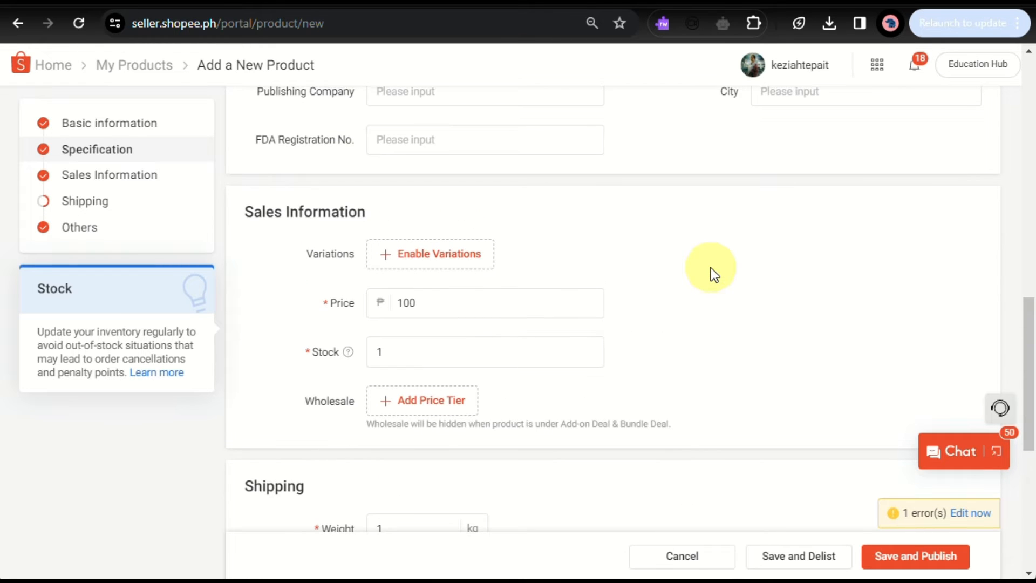
scroll(711, 268, up, 6)
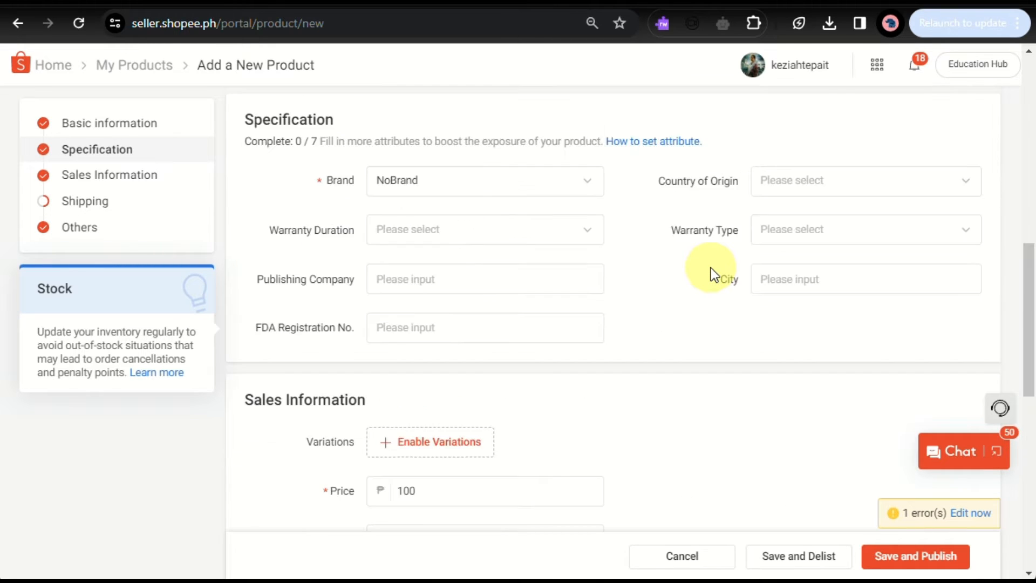
scroll(711, 267, up, 3)
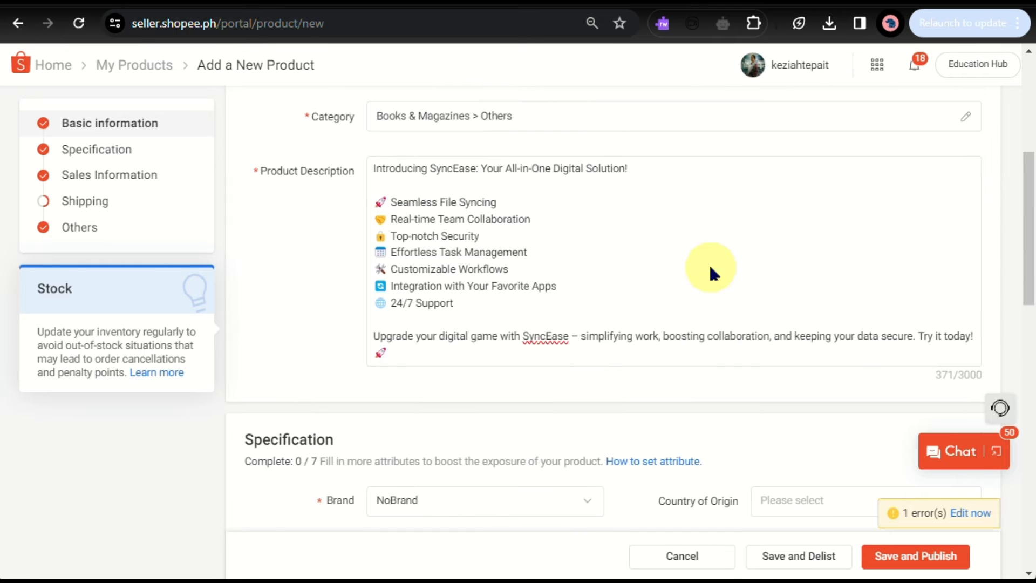
scroll(713, 268, up, 5)
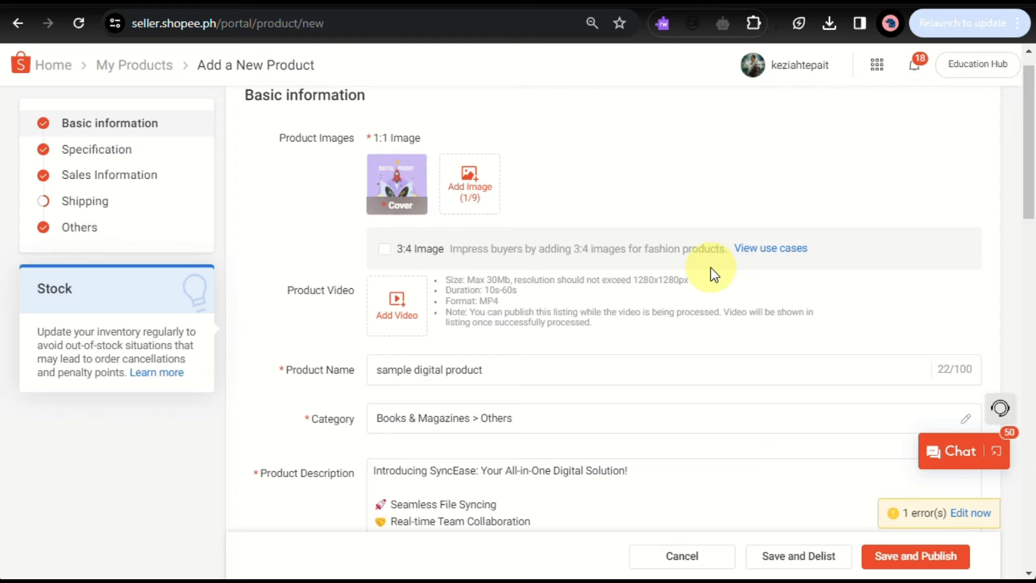
scroll(711, 268, up, 1)
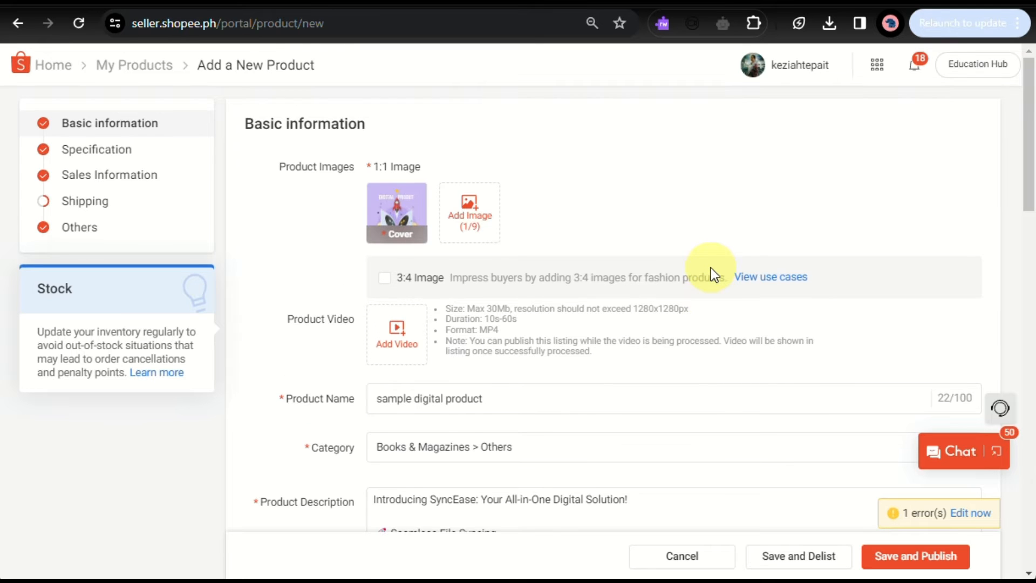
click(894, 562)
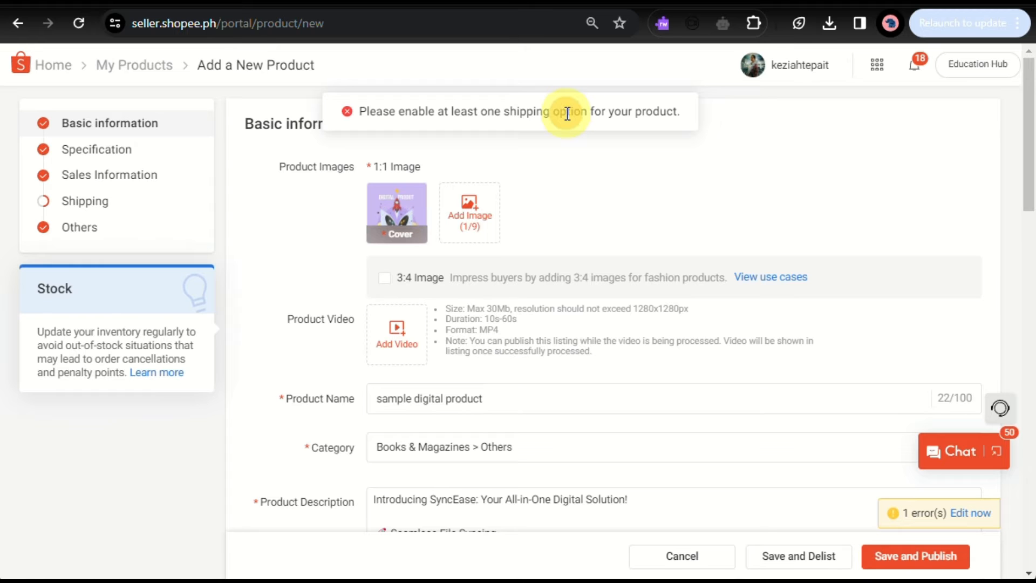
Enable the J&T Express shipping channel in Shipping Setting, confirming both notices, with COD kept ticked.
scroll(555, 365, down, 10)
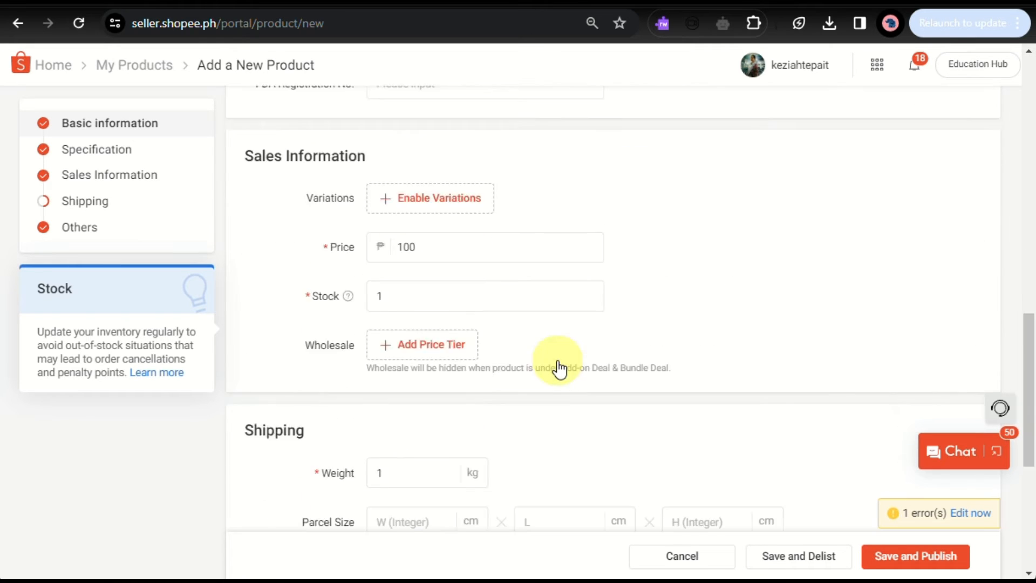
click(457, 292)
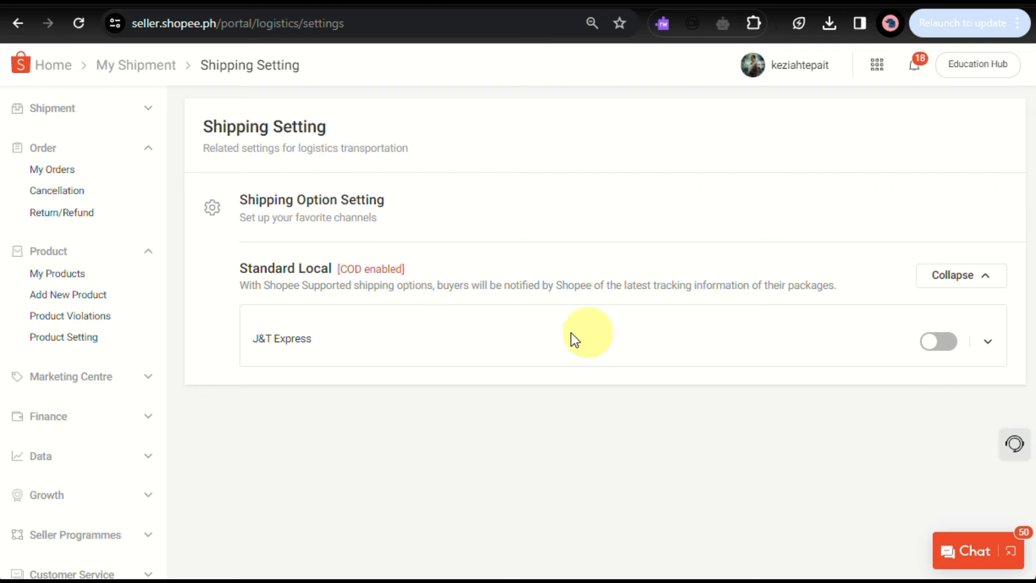
click(939, 343)
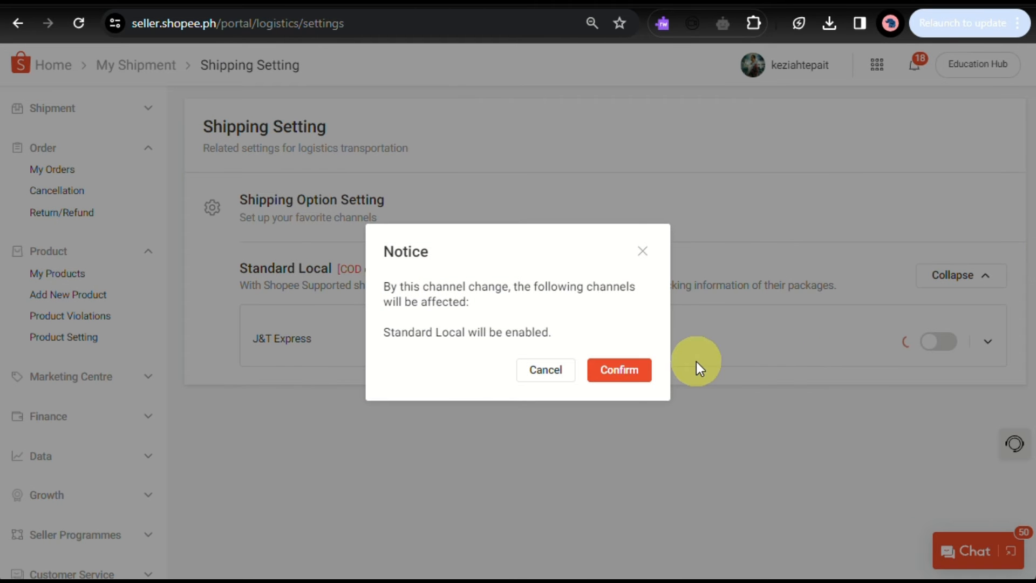
click(619, 374)
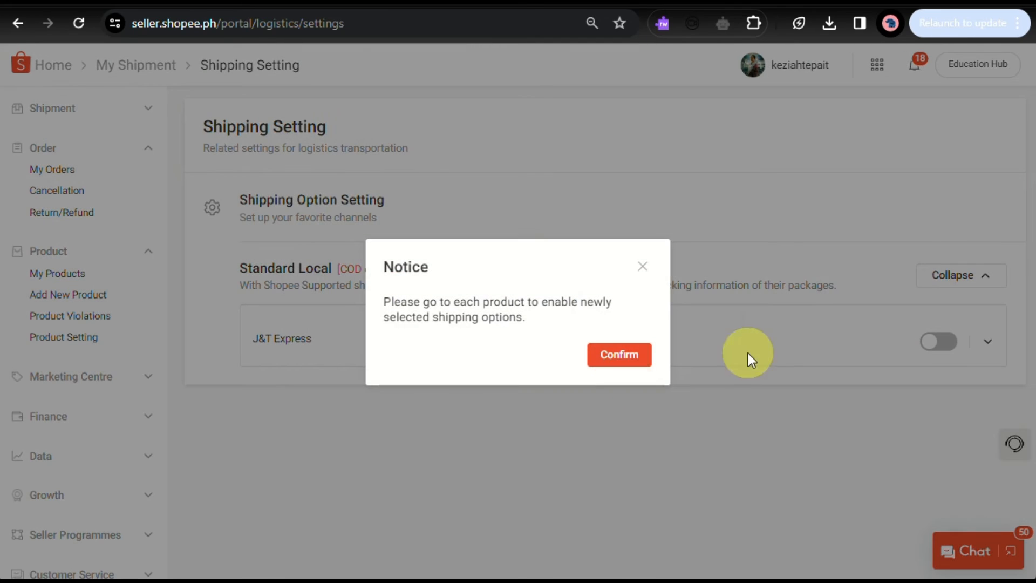
click(638, 359)
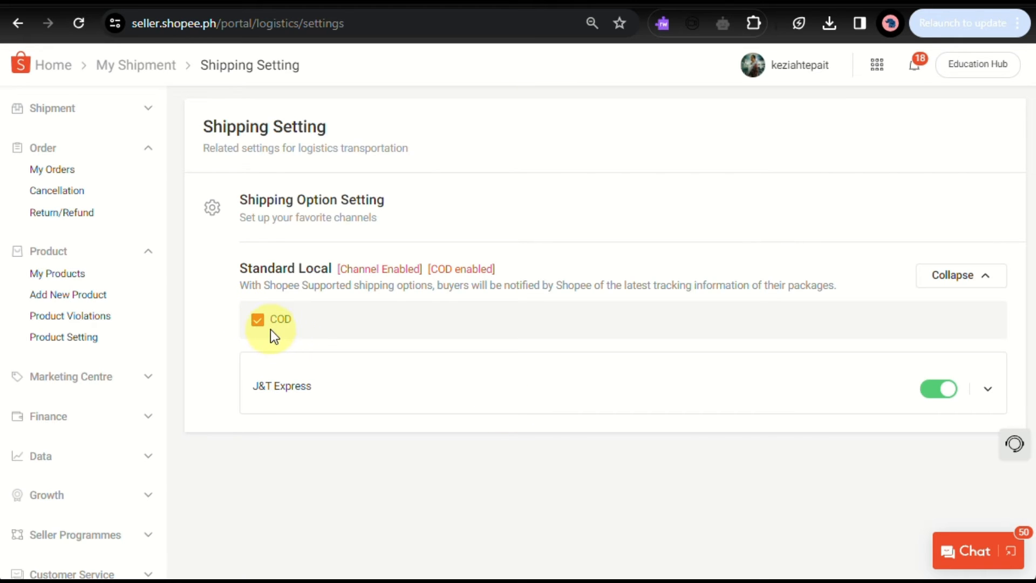
click(259, 320)
click(261, 316)
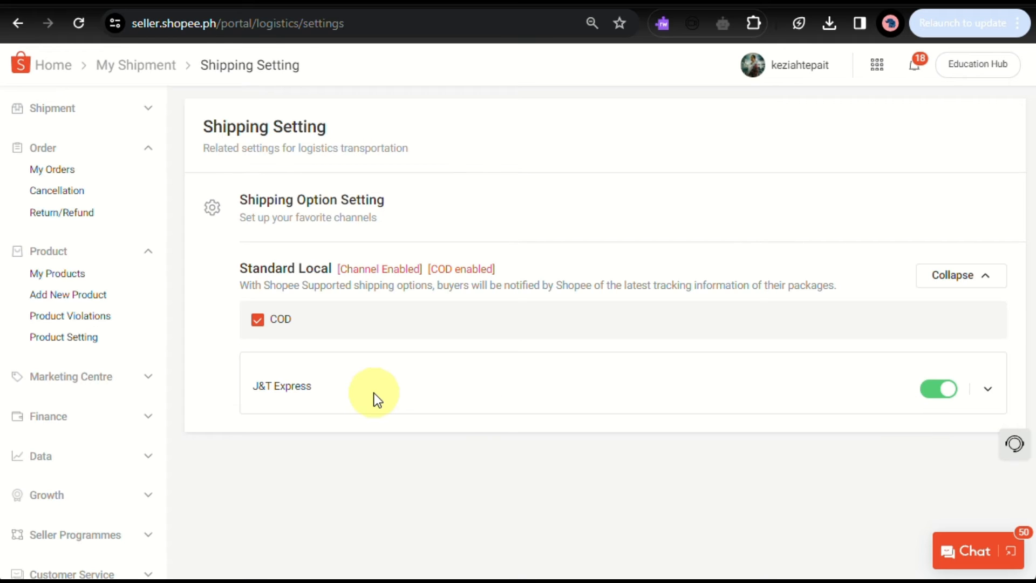
Return to the My Products list and review the listed product.
click(148, 73)
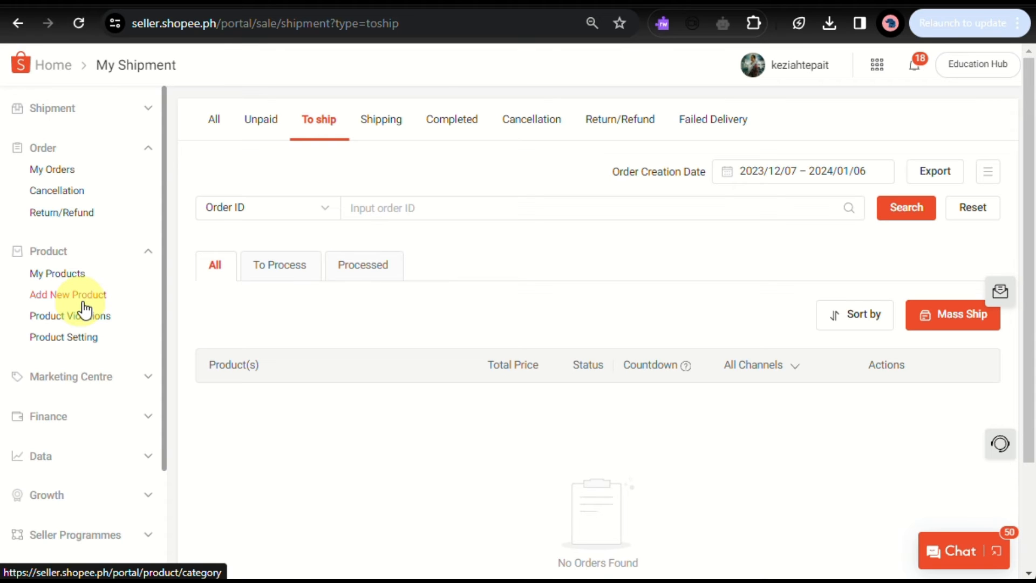
click(14, 28)
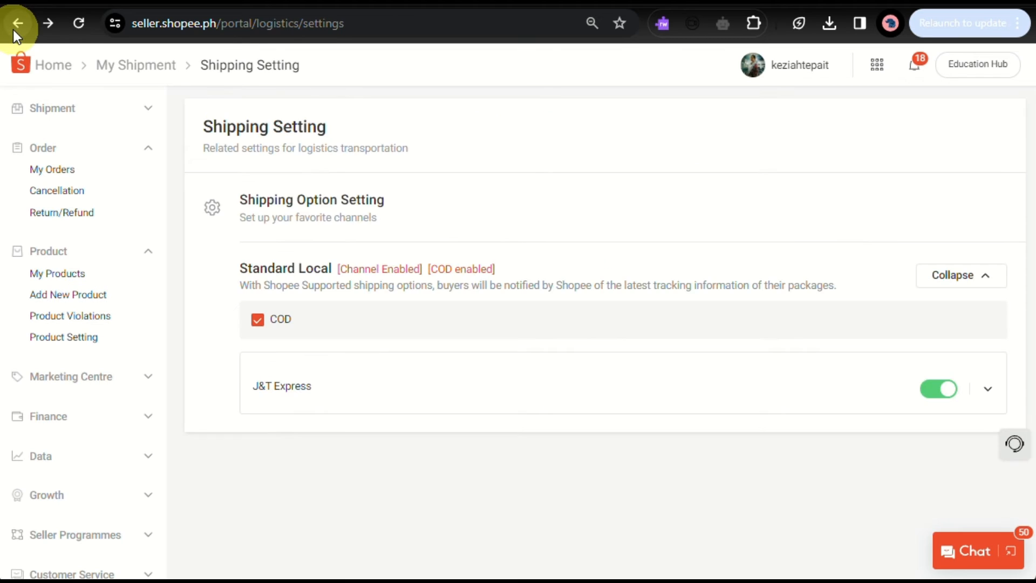
click(14, 28)
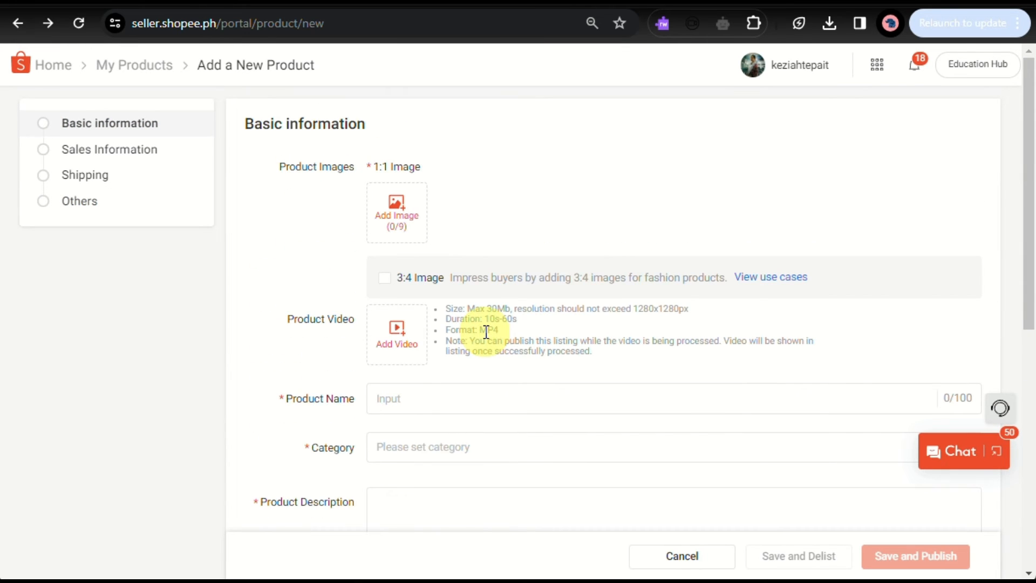
click(115, 66)
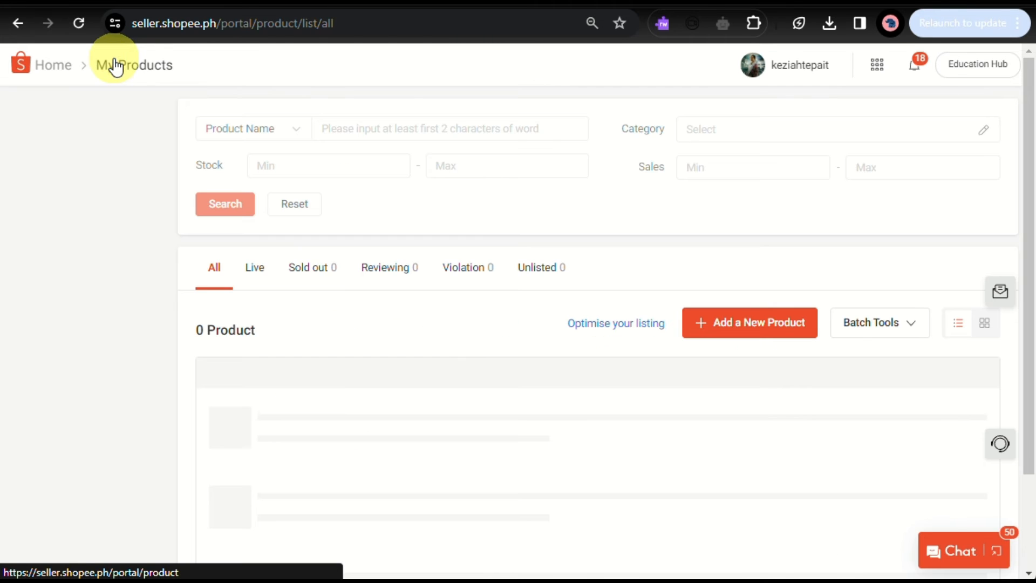
scroll(374, 398, down, 2)
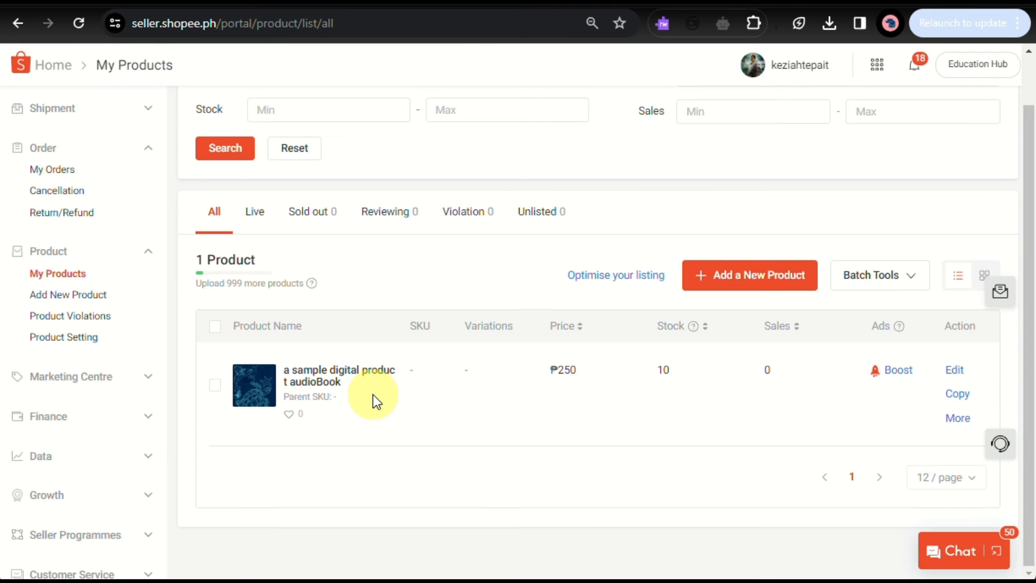
scroll(373, 394, up, 2)
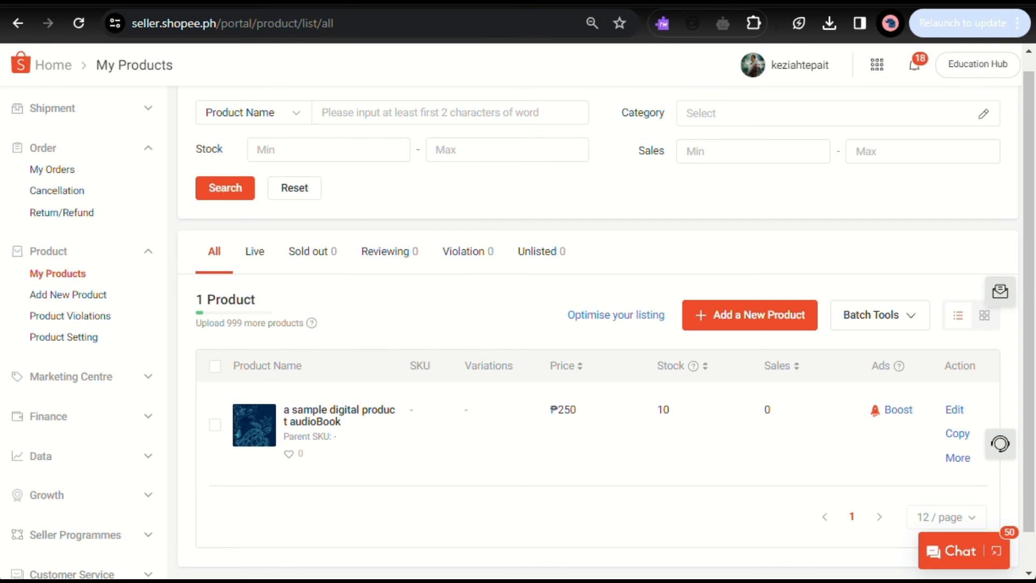
Switch between the Live and All product tabs and review the two listed products and their details.
scroll(606, 318, up, 1)
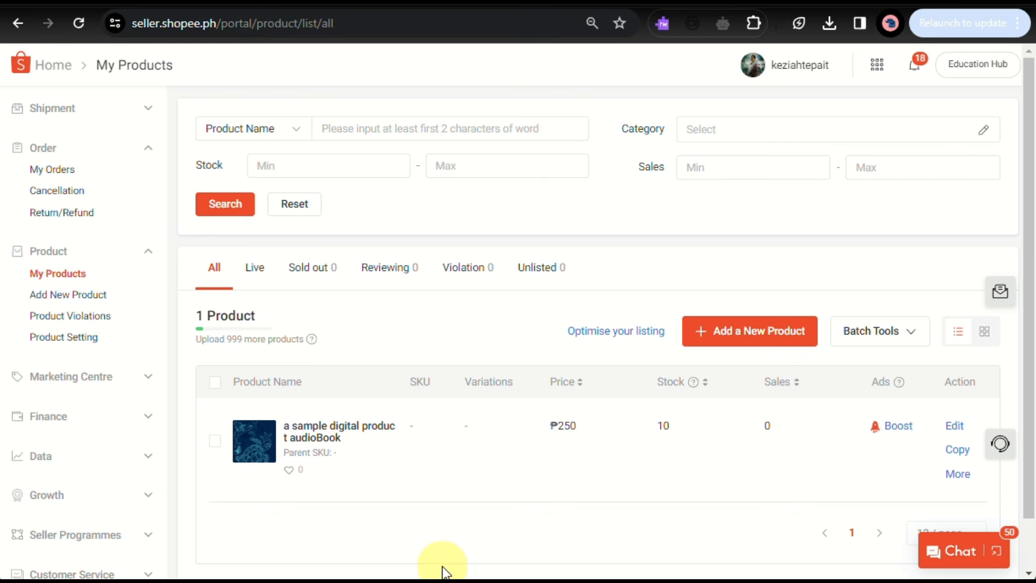
scroll(500, 371, down, 1)
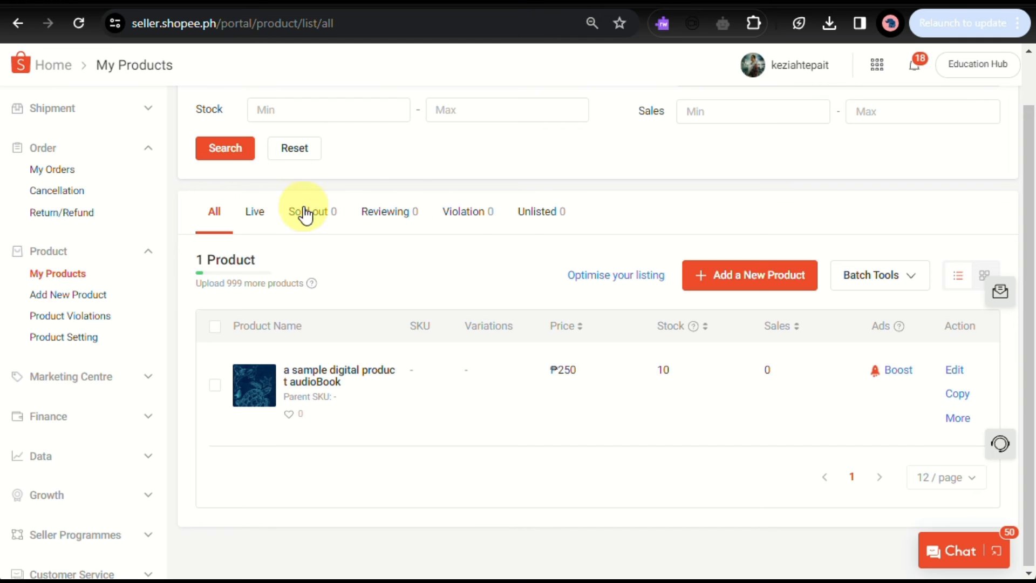
click(249, 210)
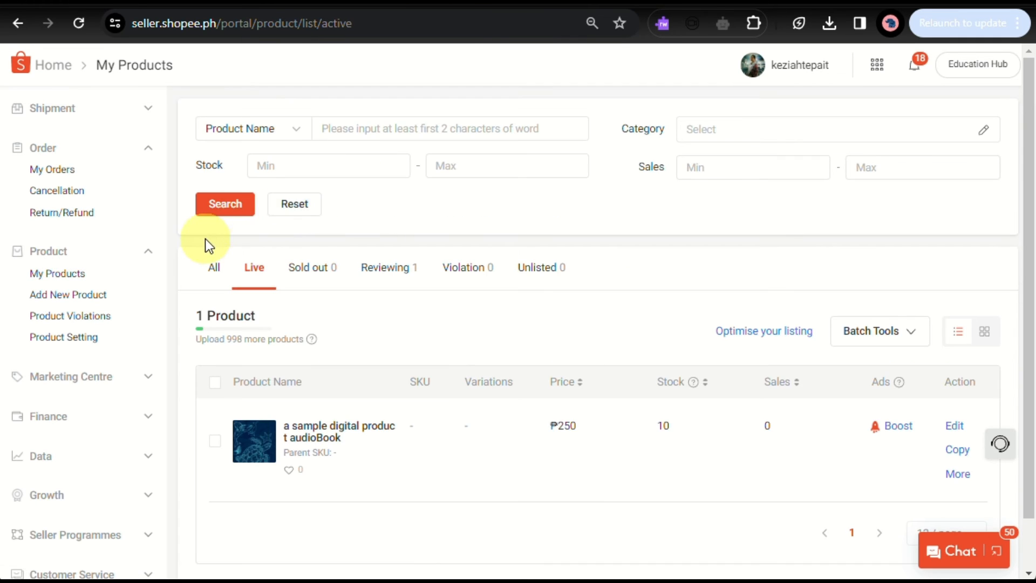
click(207, 266)
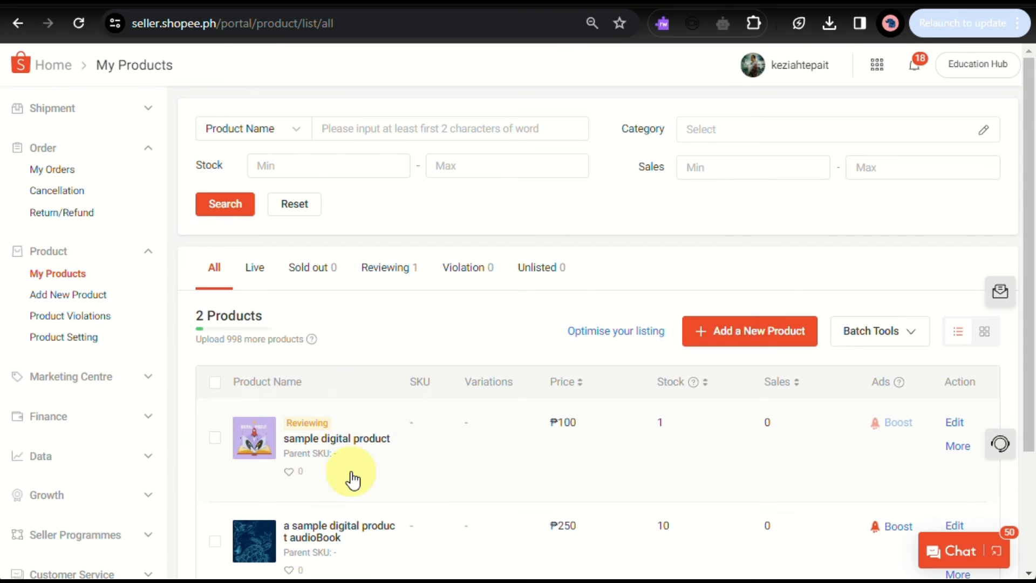
scroll(352, 475, up, 5)
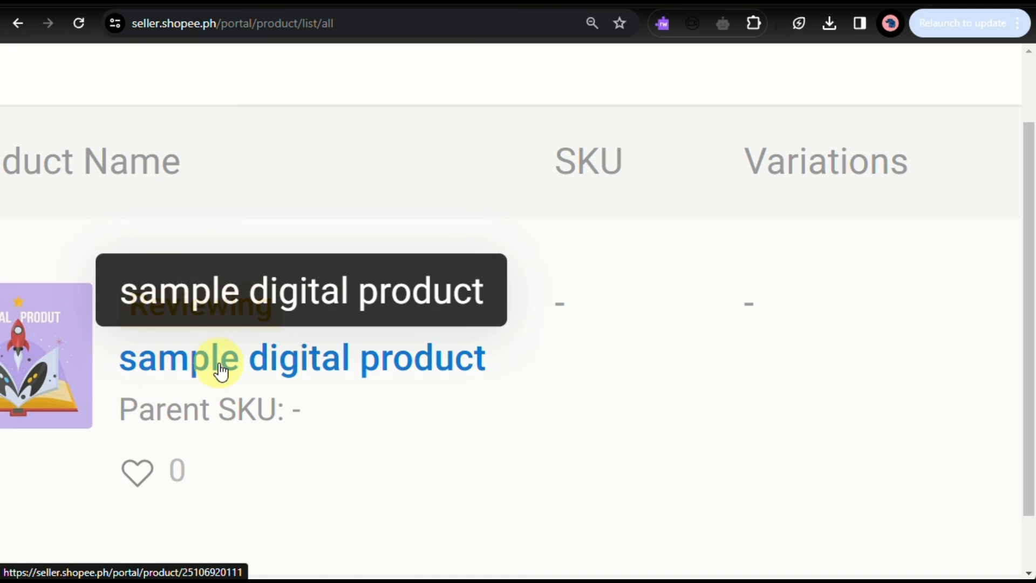
scroll(226, 373, down, 5)
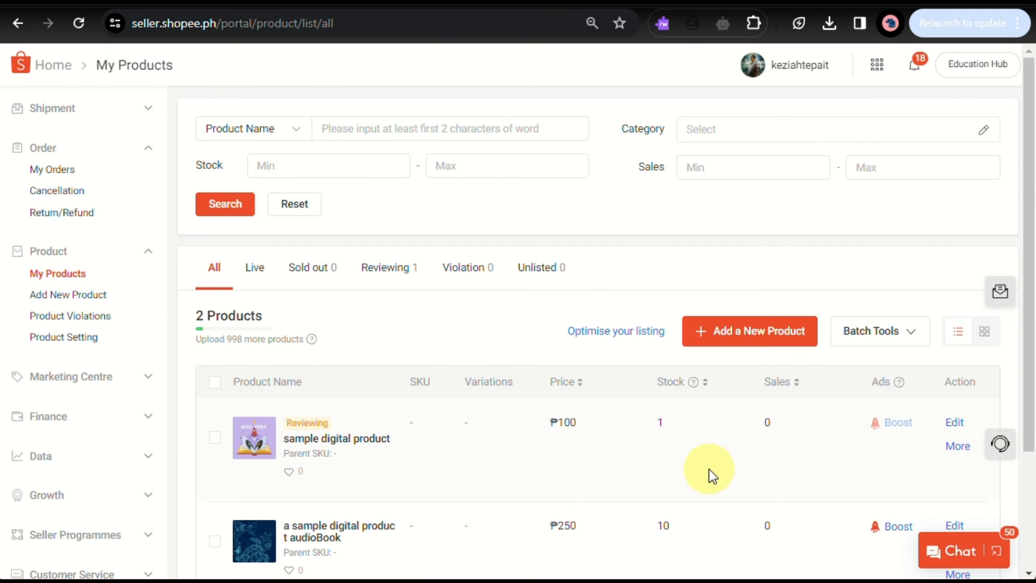
scroll(709, 469, up, 3)
scroll(709, 469, down, 3)
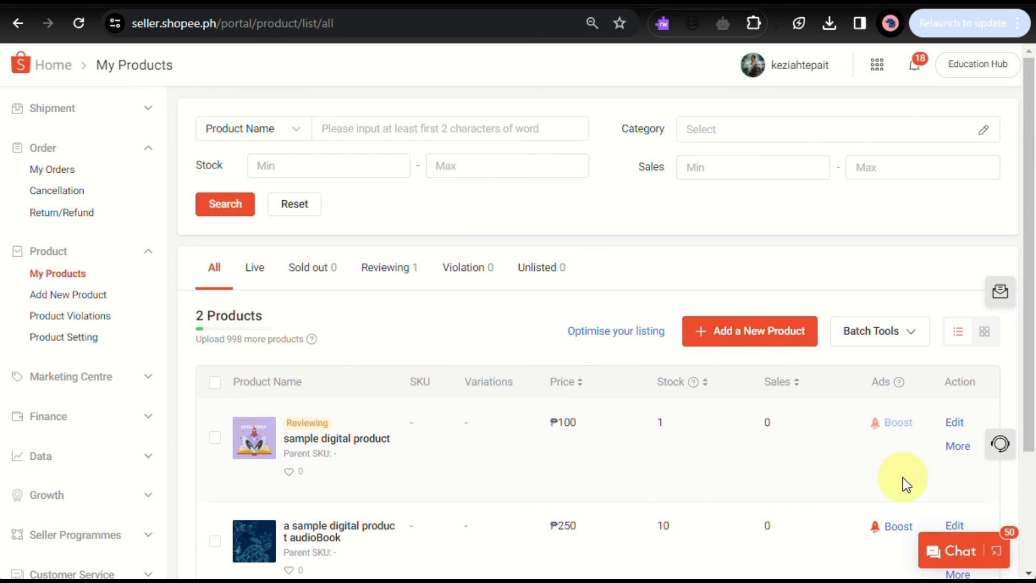
scroll(348, 534, down, 3)
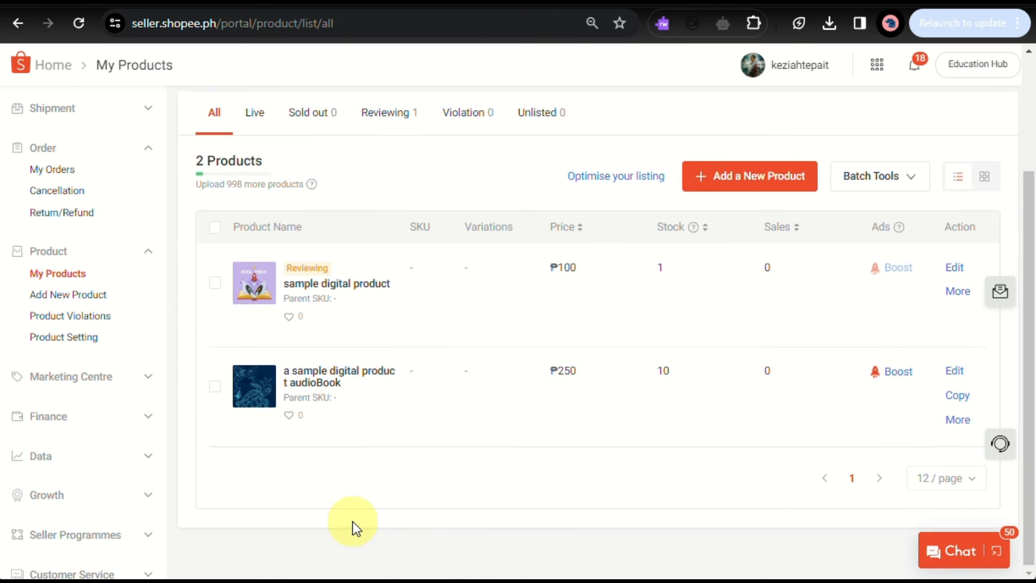
scroll(351, 522, up, 3)
scroll(352, 521, down, 3)
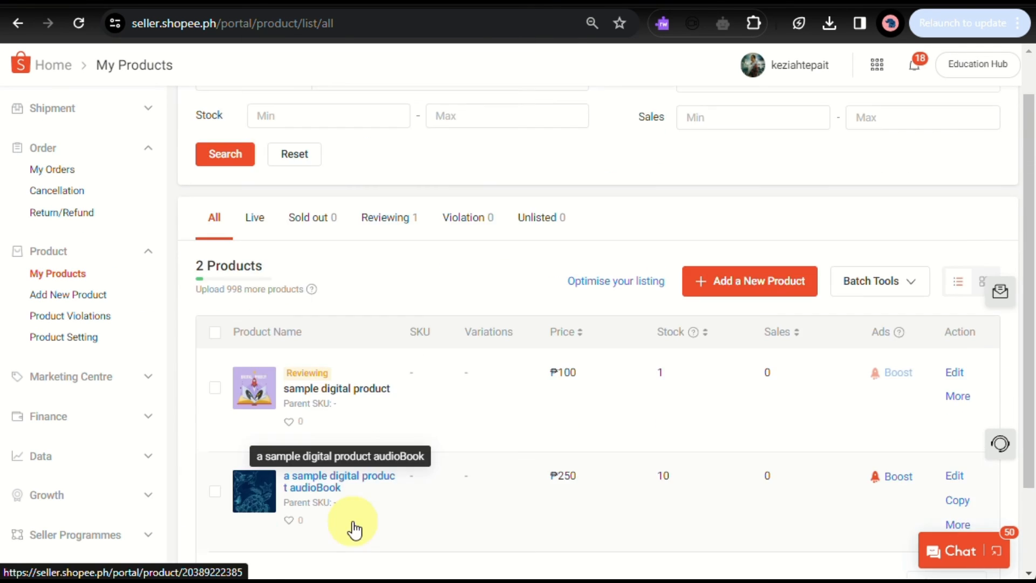
scroll(352, 522, up, 2)
scroll(354, 529, down, 1)
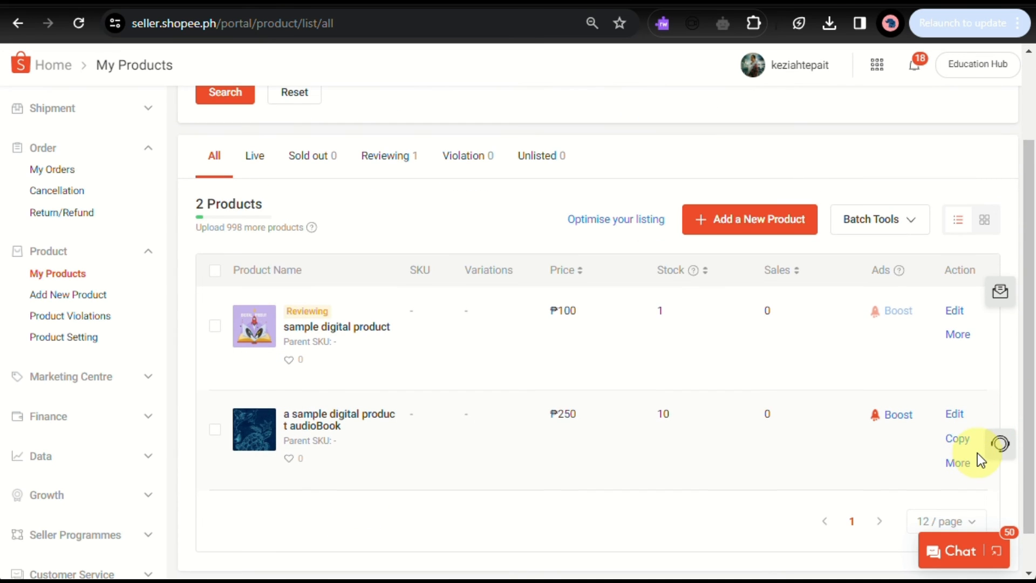
scroll(977, 453, down, 1)
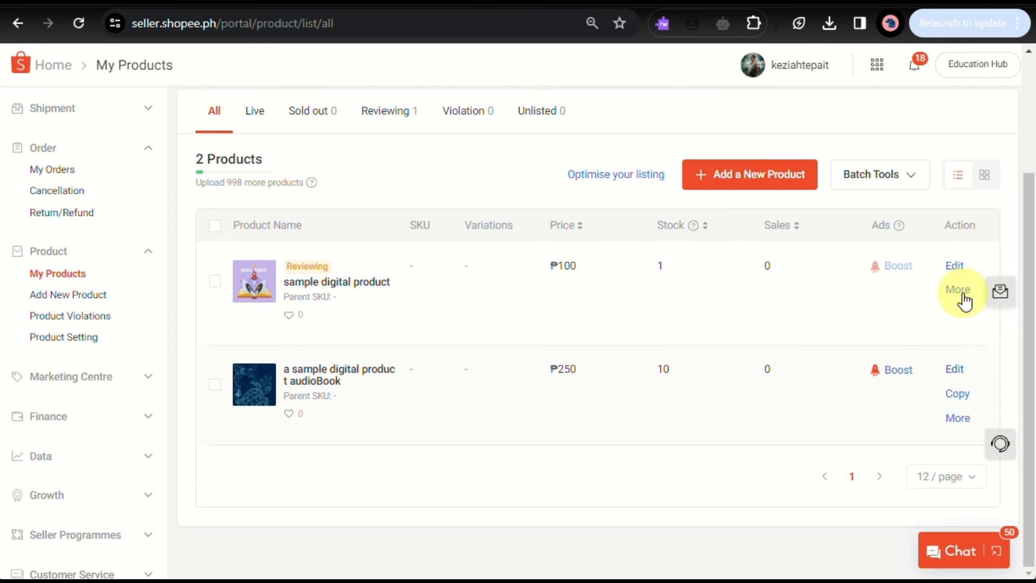
Open the sample digital product listing, review its sales and shipping details, and submit the update.
click(954, 267)
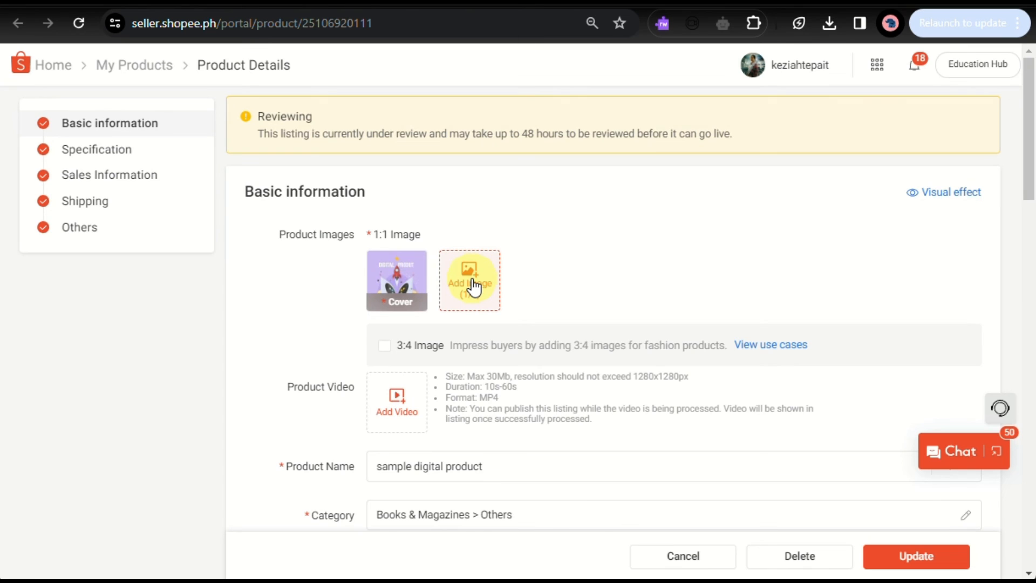
scroll(474, 286, down, 15)
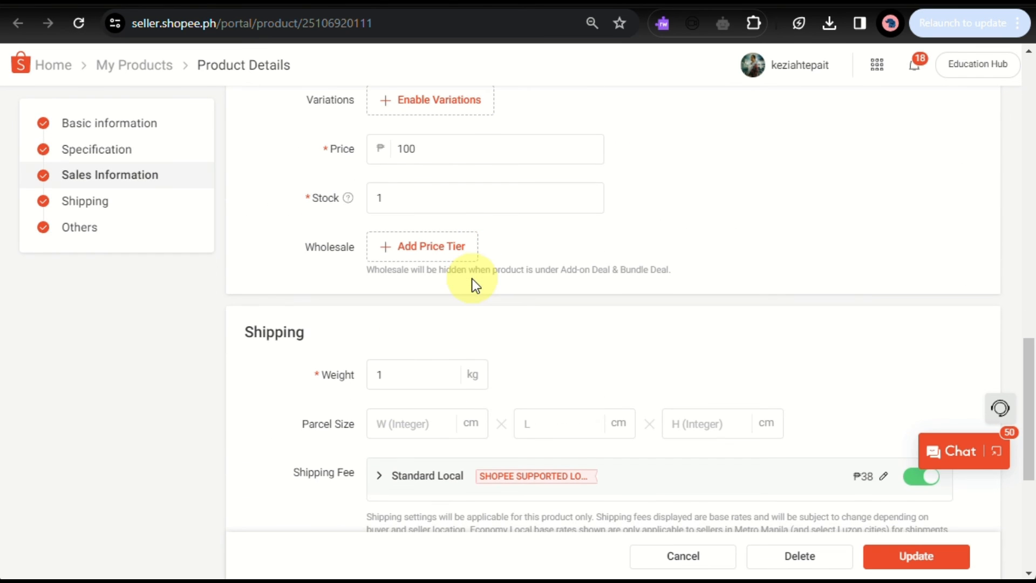
scroll(473, 279, down, 3)
scroll(733, 319, up, 5)
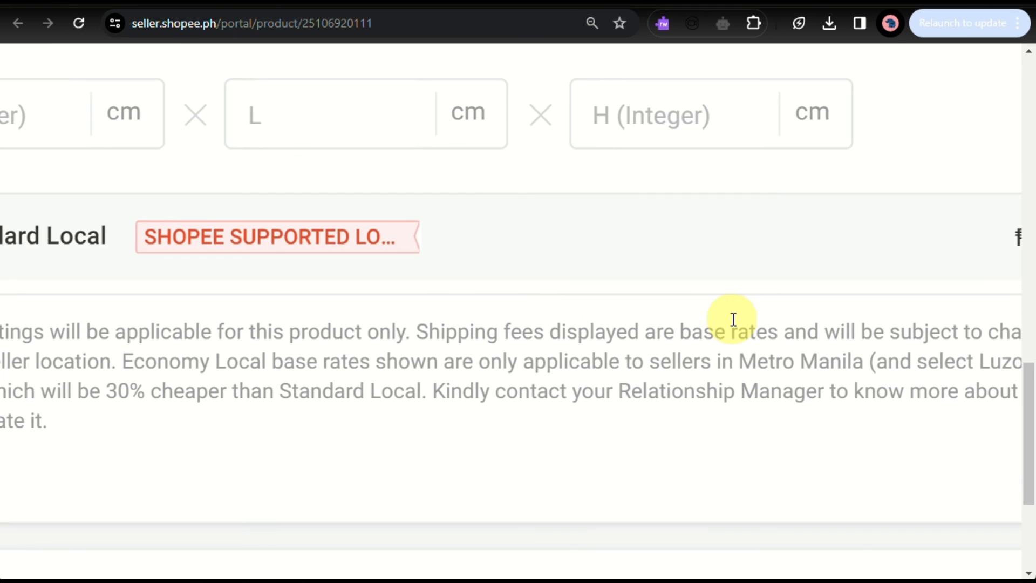
scroll(734, 319, down, 3)
scroll(734, 320, right, 4)
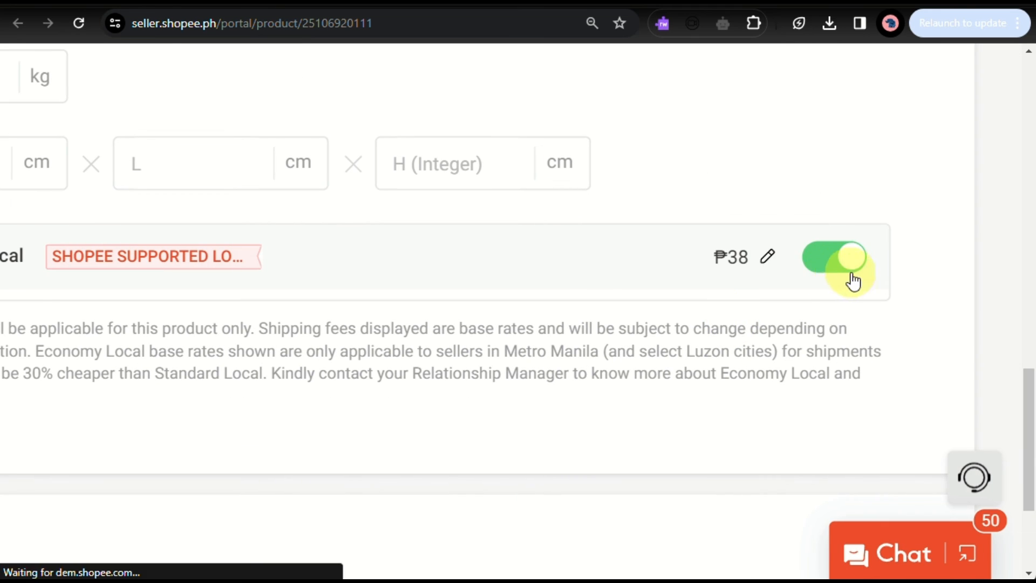
scroll(832, 270, down, 2)
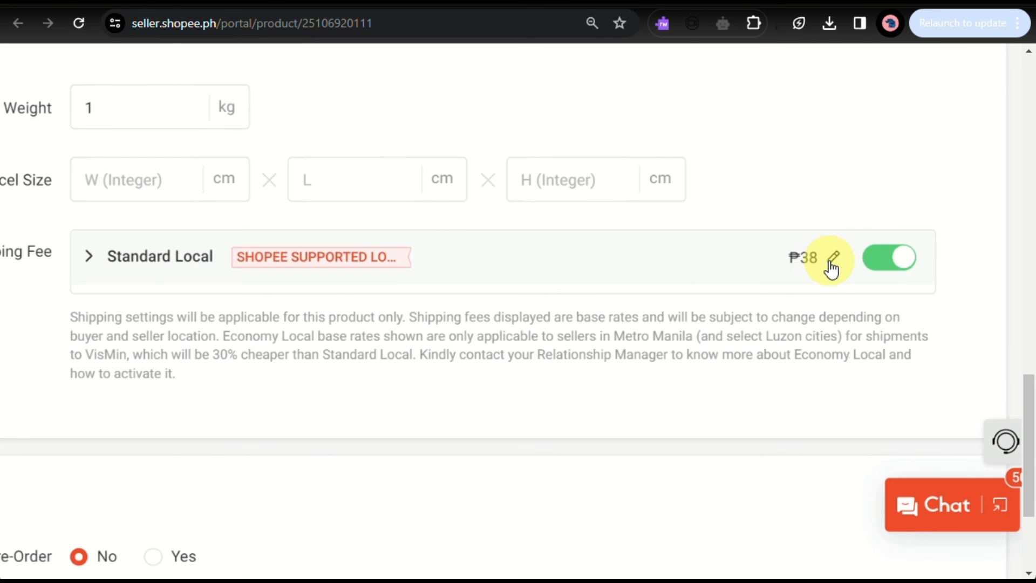
scroll(830, 261, down, 3)
scroll(829, 260, down, 3)
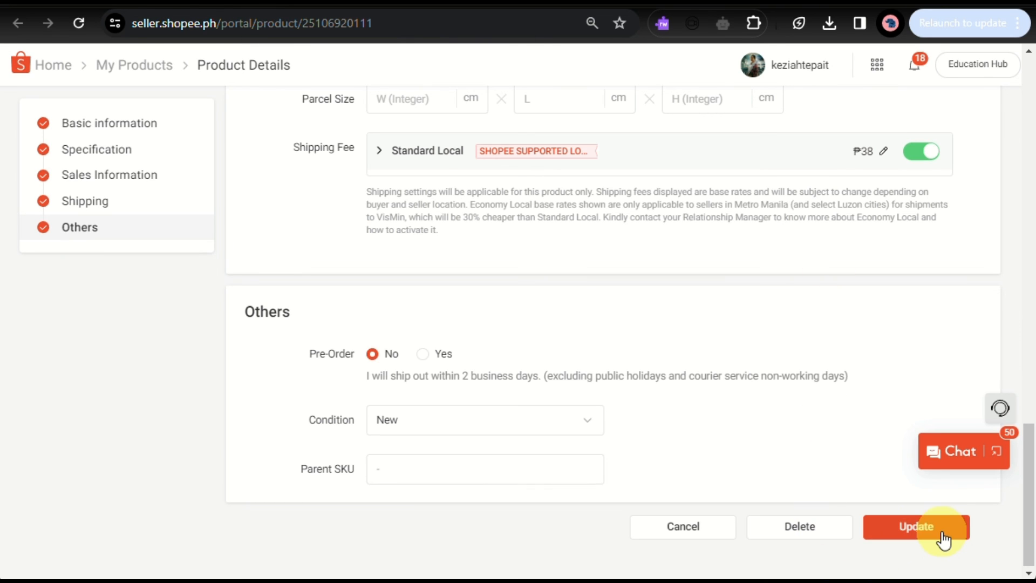
click(942, 535)
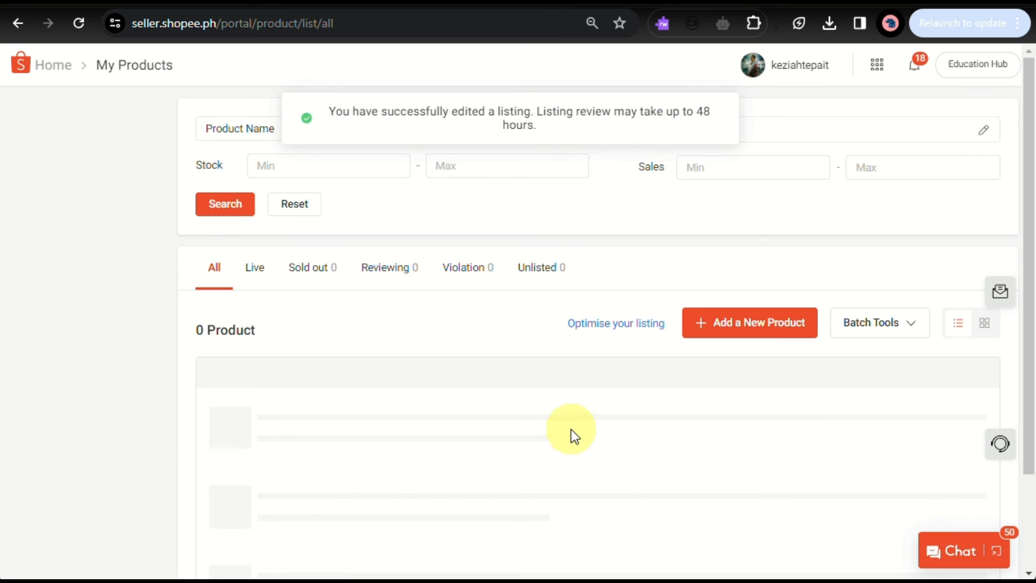
scroll(573, 432, down, 3)
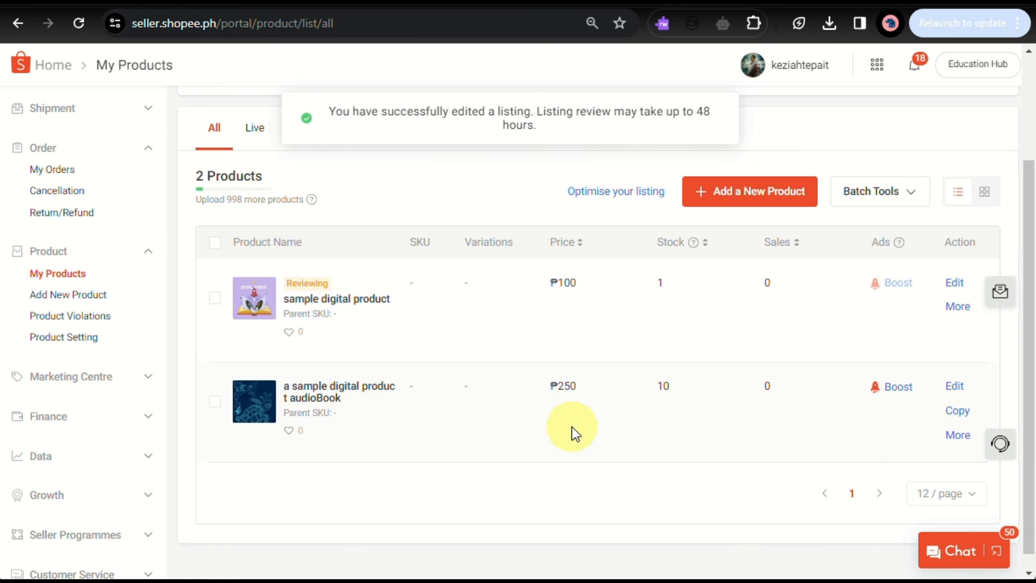
scroll(572, 426, up, 1)
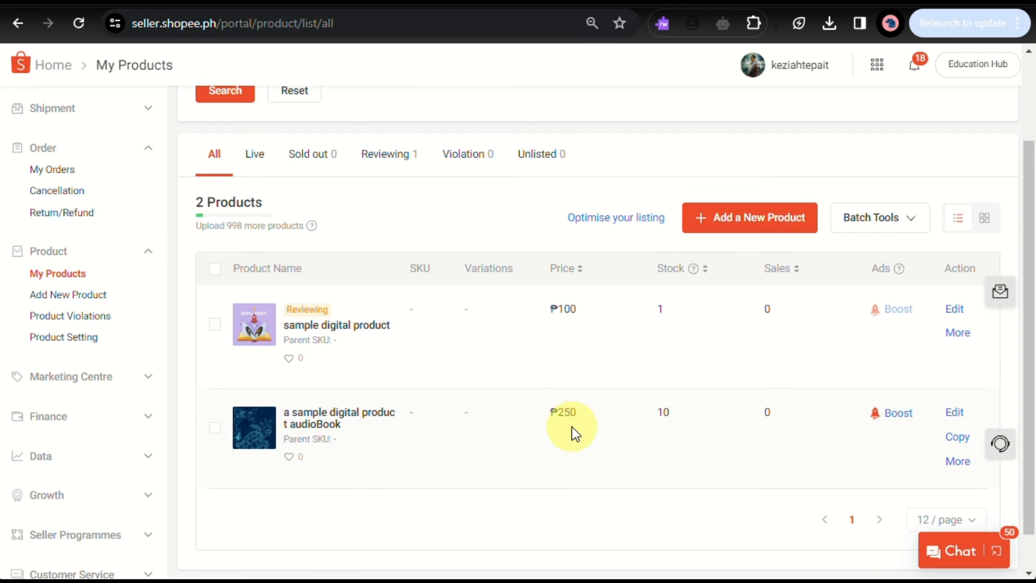
scroll(572, 427, down, 1)
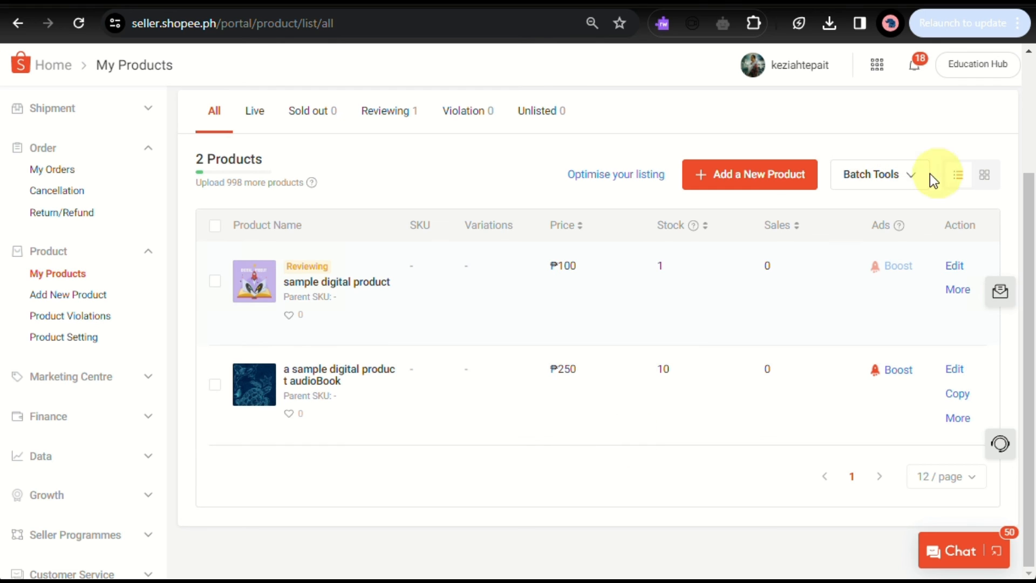